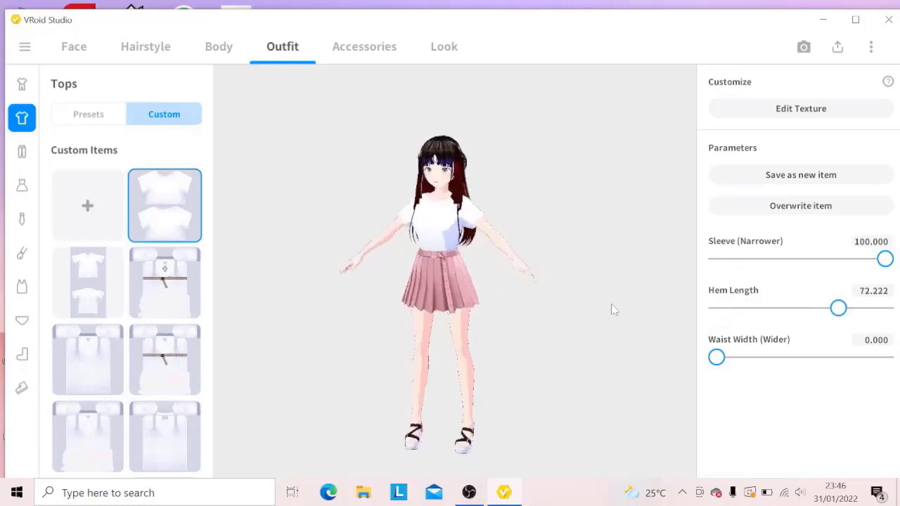
# - Export the Mini T-Shirt's Default Design texture layer as a PNG image named T-shirt in the Texture Png folder
pyautogui.scroll(4, 518, 283)
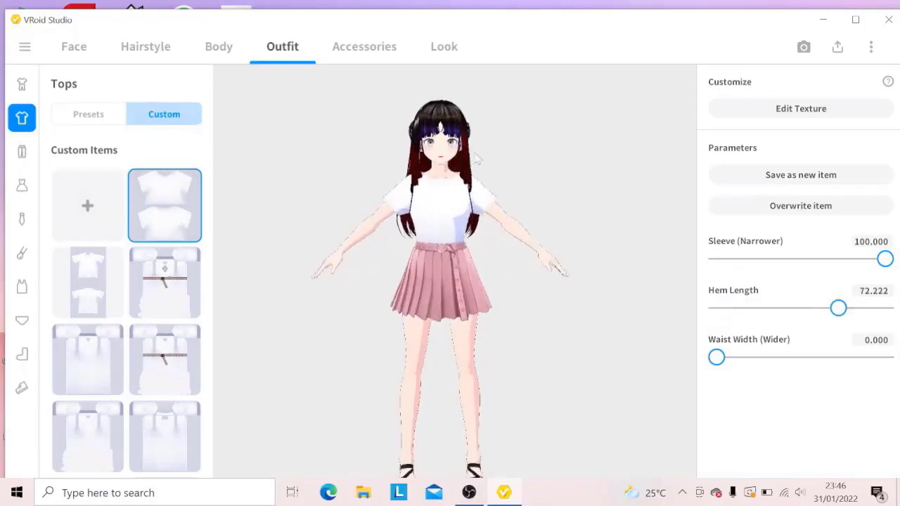
pyautogui.click(776, 116)
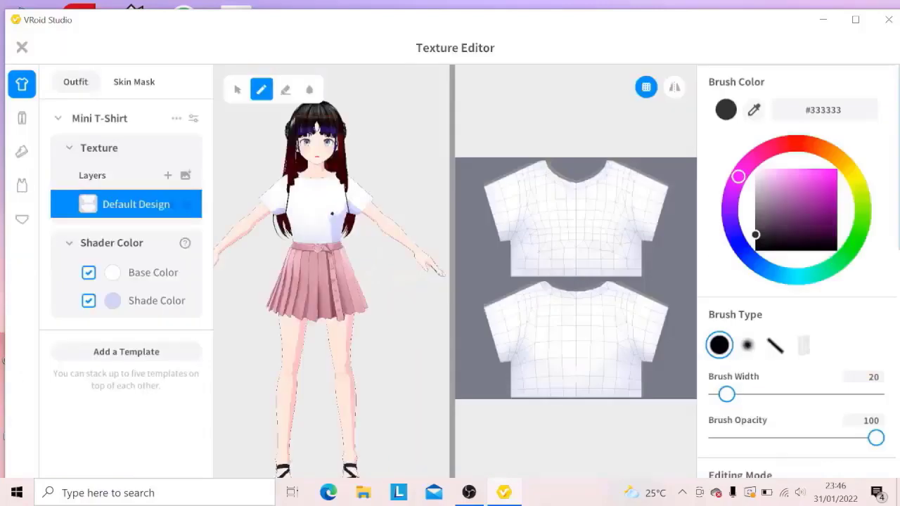
pyautogui.rightClick(158, 204)
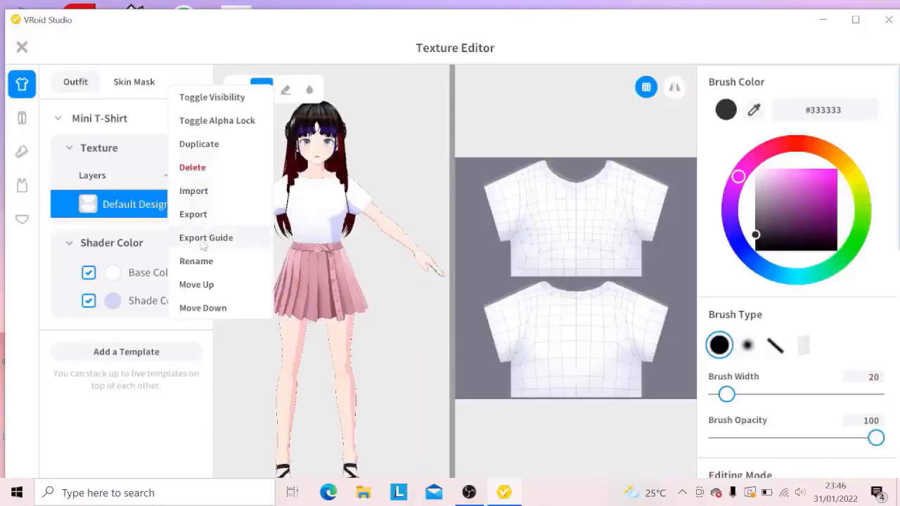
pyautogui.click(203, 218)
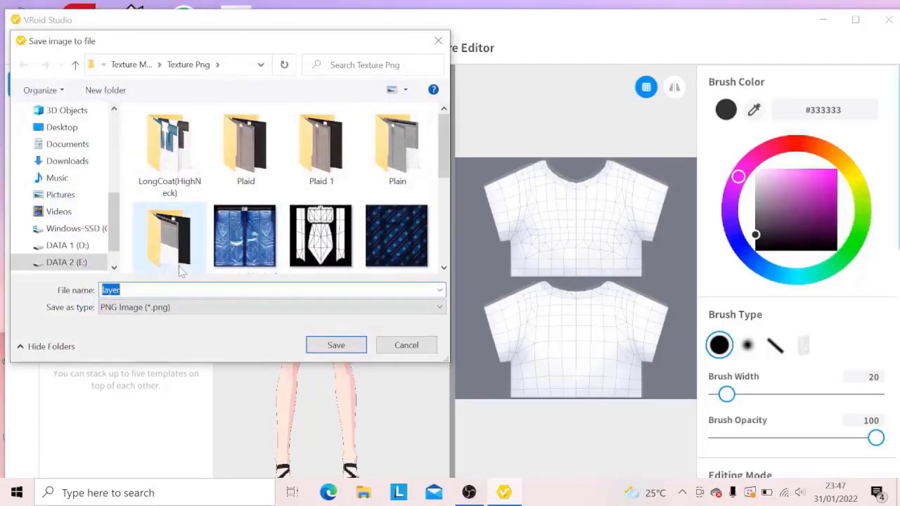
pyautogui.write('T shirt')
pyautogui.press('Return')
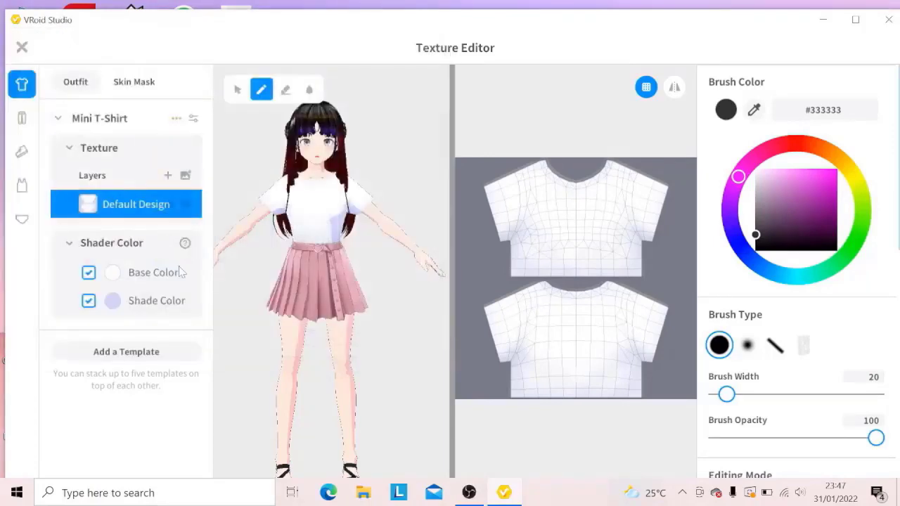
# - Switch to File Explorer and open the exported T-shirt image from the Texture Png folder in Adobe Photoshop CS6
pyautogui.click(824, 21)
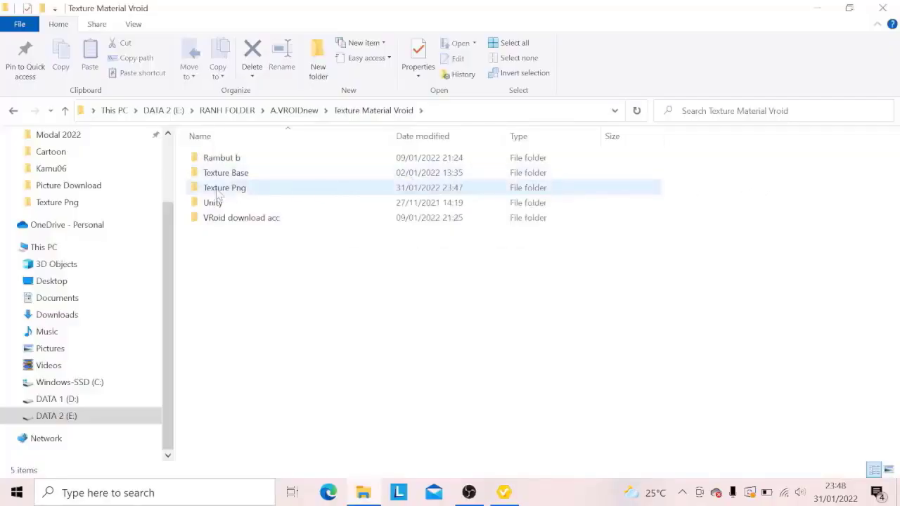
pyautogui.doubleClick(336, 188)
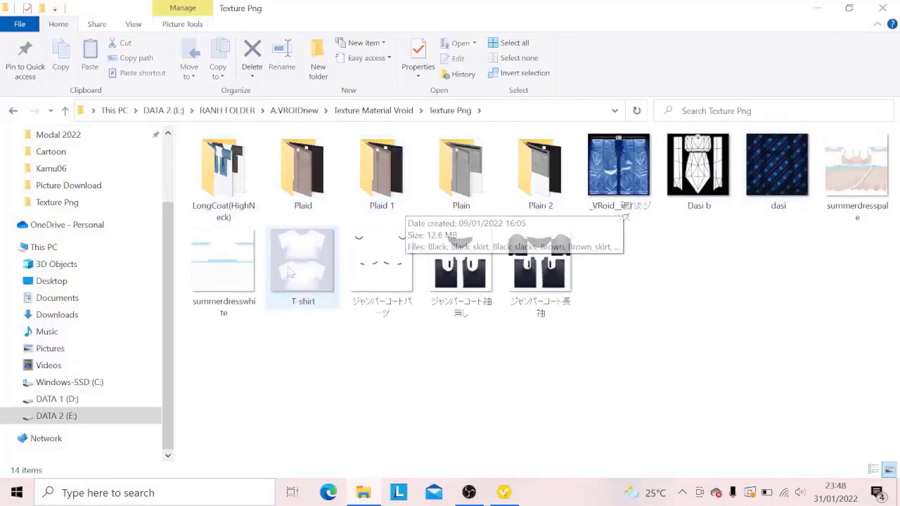
pyautogui.click(316, 268)
pyautogui.rightClick(315, 267)
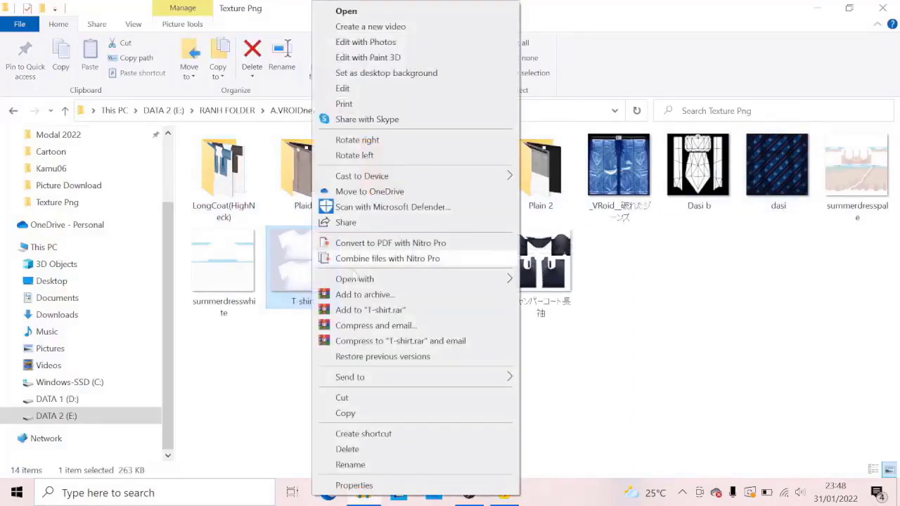
pyautogui.moveTo(362, 281)
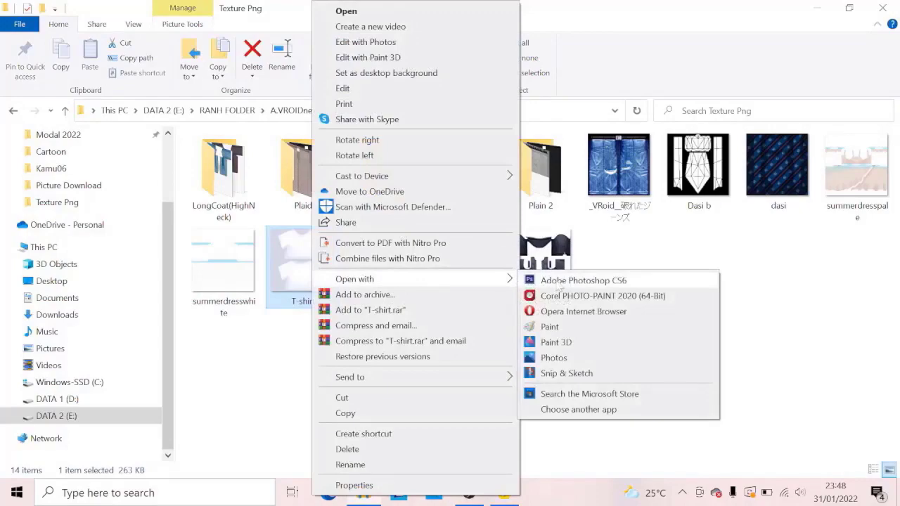
pyautogui.click(556, 280)
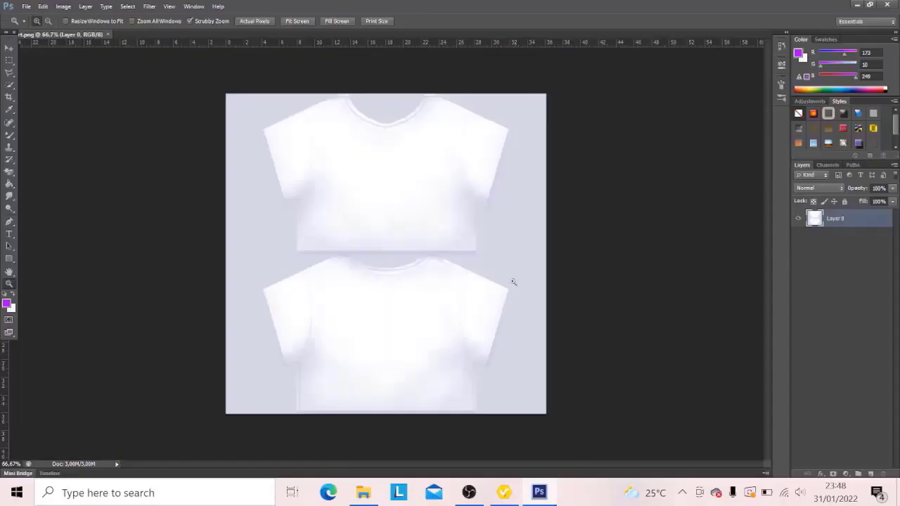
# - Open the red floral image copy-space-text-red-texture-background from the Text Bahan folder inside Picture Download
pyautogui.click(26, 7)
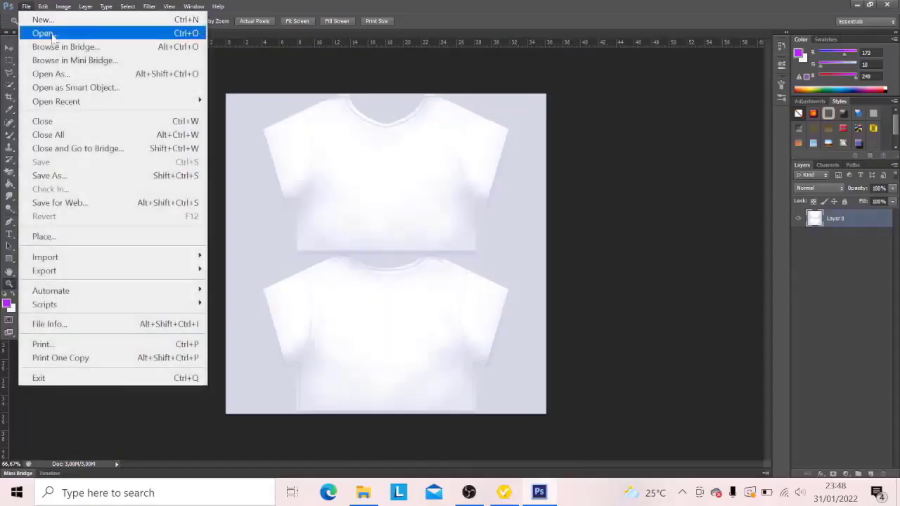
pyautogui.click(50, 32)
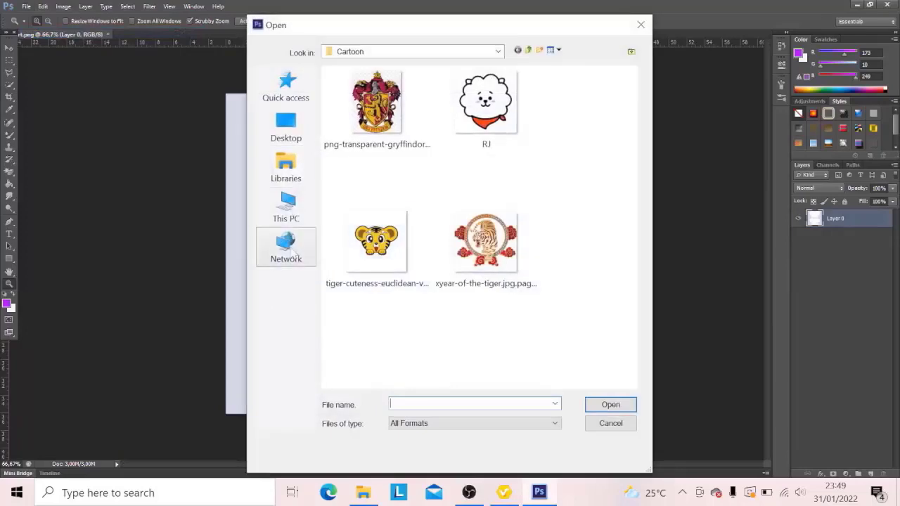
pyautogui.click(355, 52)
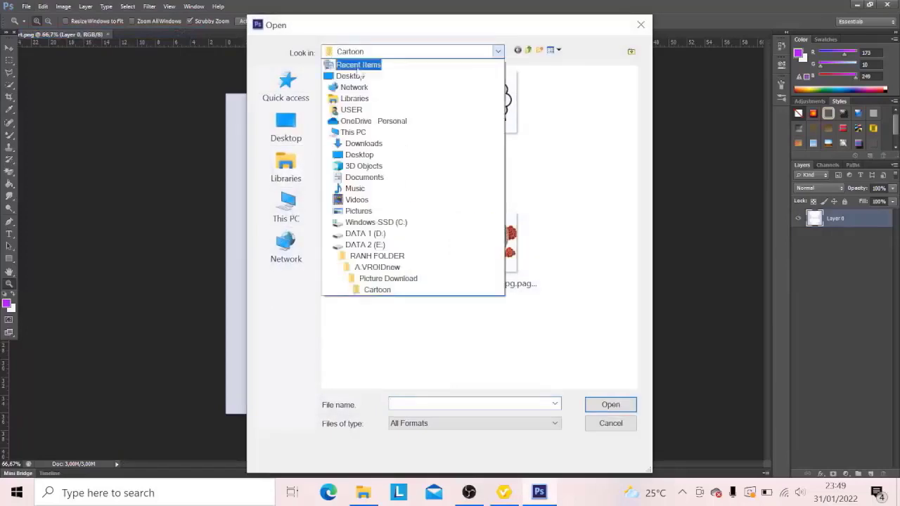
pyautogui.click(388, 278)
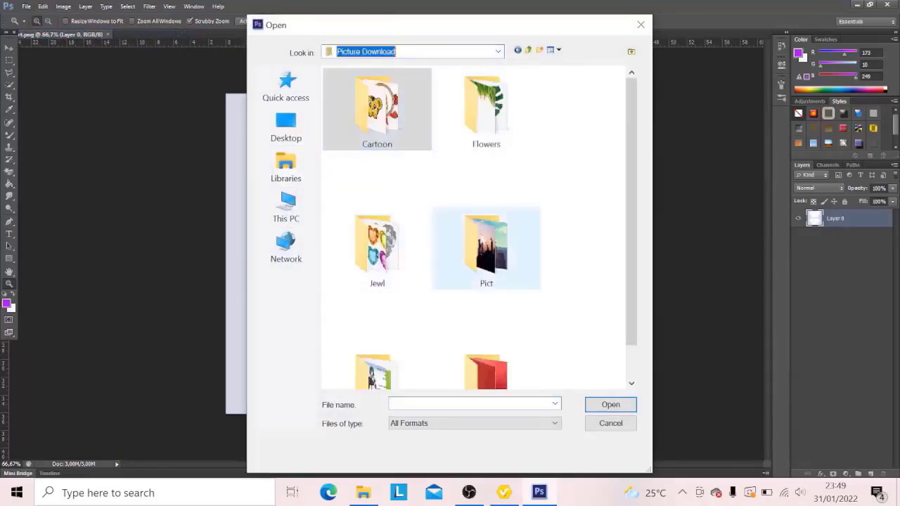
pyautogui.scroll(-1, 484, 299)
pyautogui.doubleClick(496, 332)
pyautogui.scroll(-3, 524, 261)
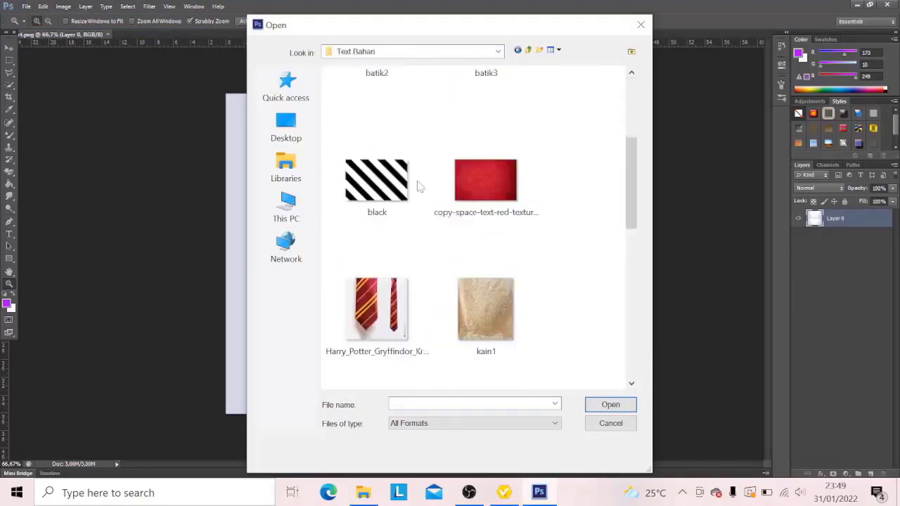
pyautogui.click(492, 197)
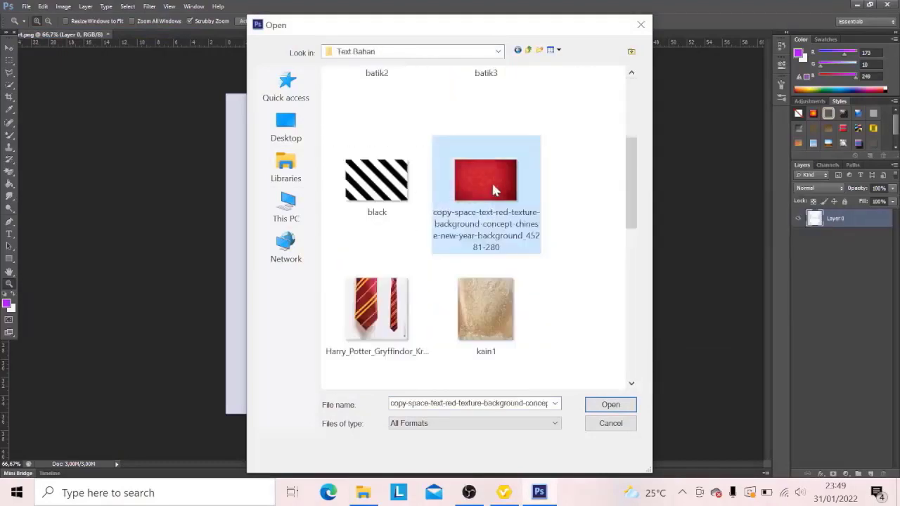
pyautogui.click(609, 404)
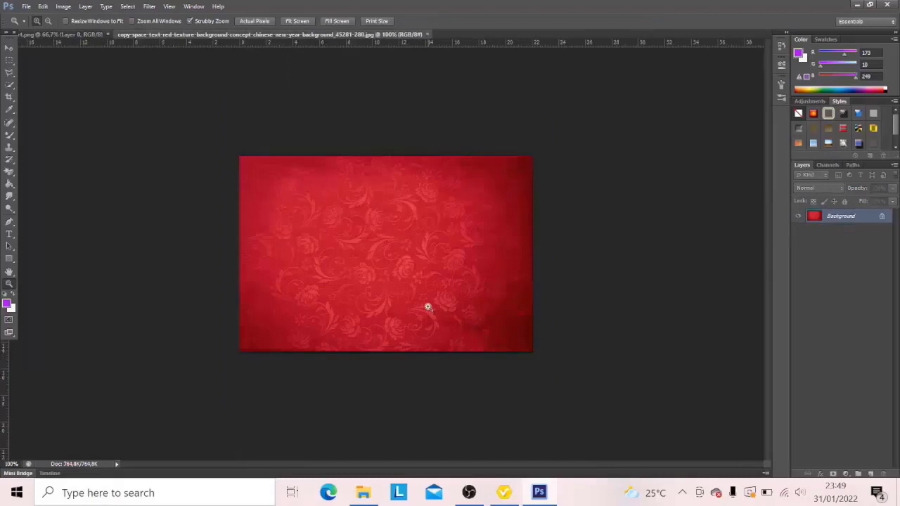
# - Copy the entire red floral image and paste it as a new layer in the T-shirt document
pyautogui.hotkey('ctrl', 'a')
pyautogui.click(427, 307)
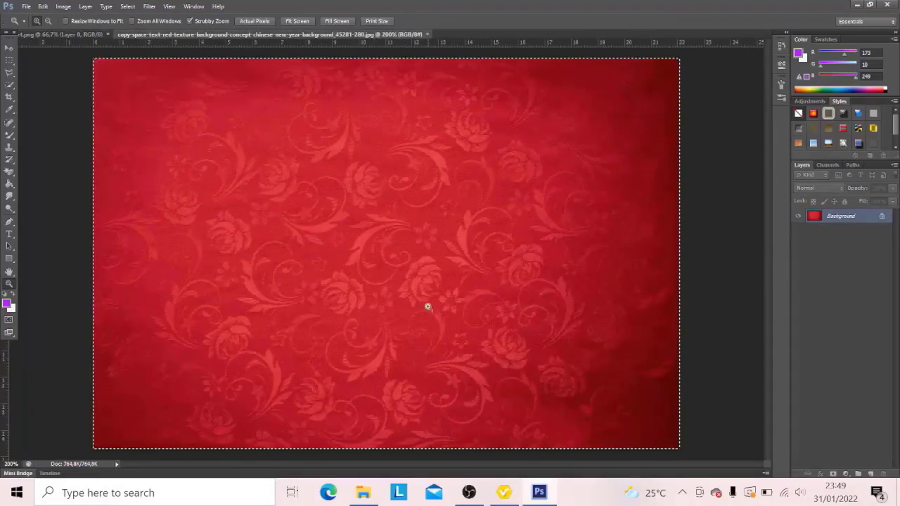
pyautogui.click(90, 34)
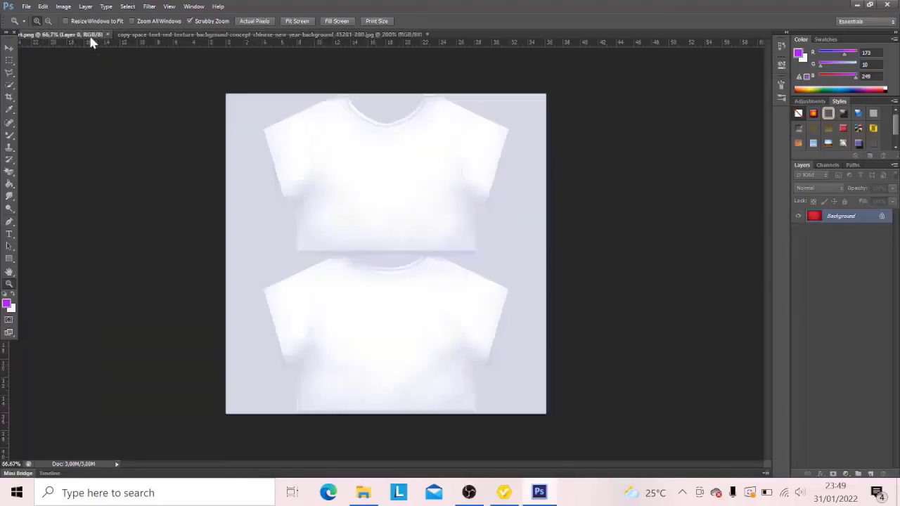
pyautogui.hotkey('ctrl', 'v')
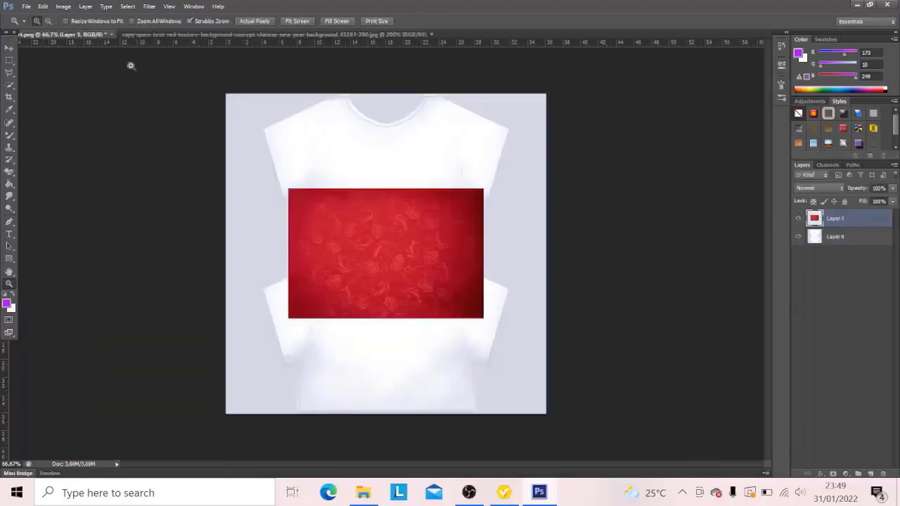
# - Free-transform the pasted red texture so it stretches to all four canvas edges, covering both shirt pieces
pyautogui.press('v')
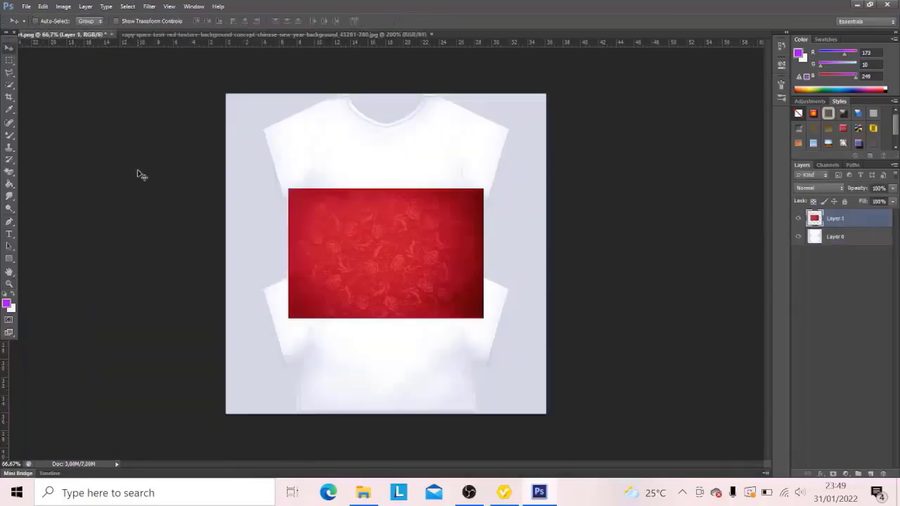
pyautogui.hotkey('ctrl', 't')
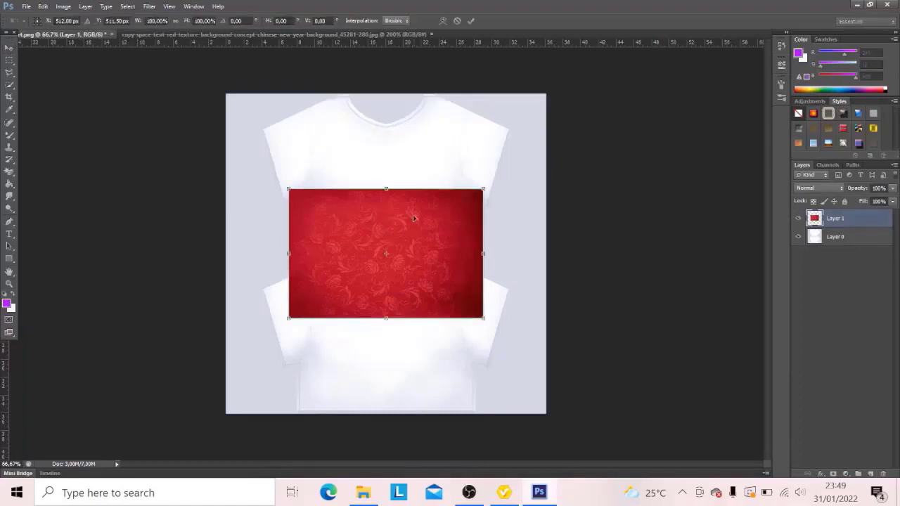
pyautogui.moveTo(386, 189); pyautogui.dragTo(387, 94)
pyautogui.moveTo(485, 206); pyautogui.dragTo(532, 206)
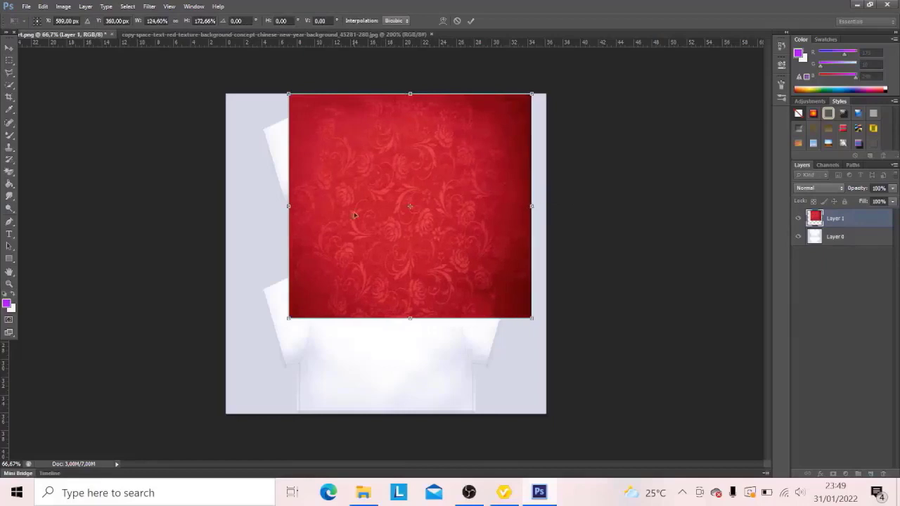
pyautogui.moveTo(289, 206); pyautogui.dragTo(226, 206)
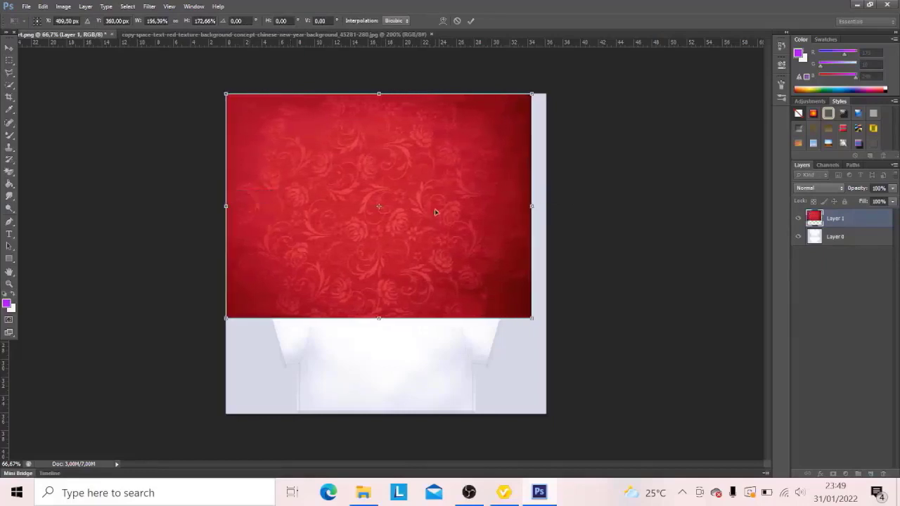
pyautogui.moveTo(527, 210); pyautogui.dragTo(551, 206)
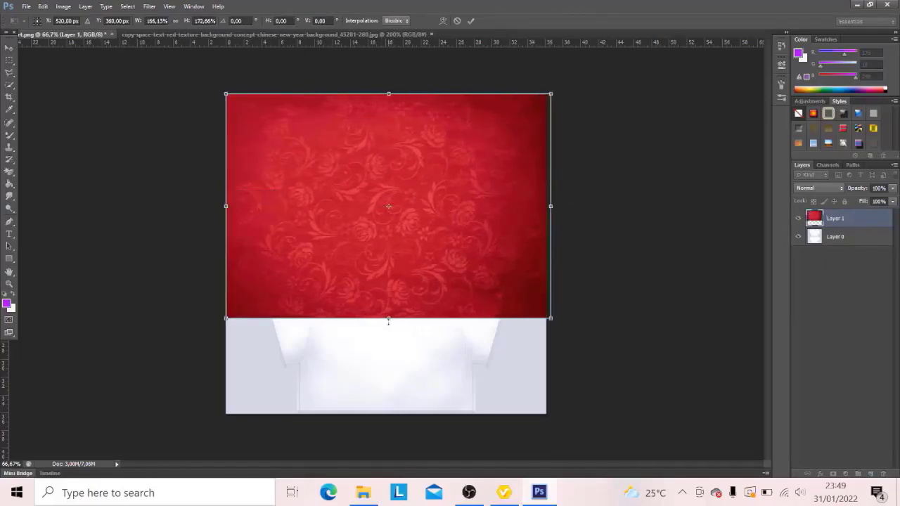
pyautogui.moveTo(388, 320); pyautogui.dragTo(380, 413)
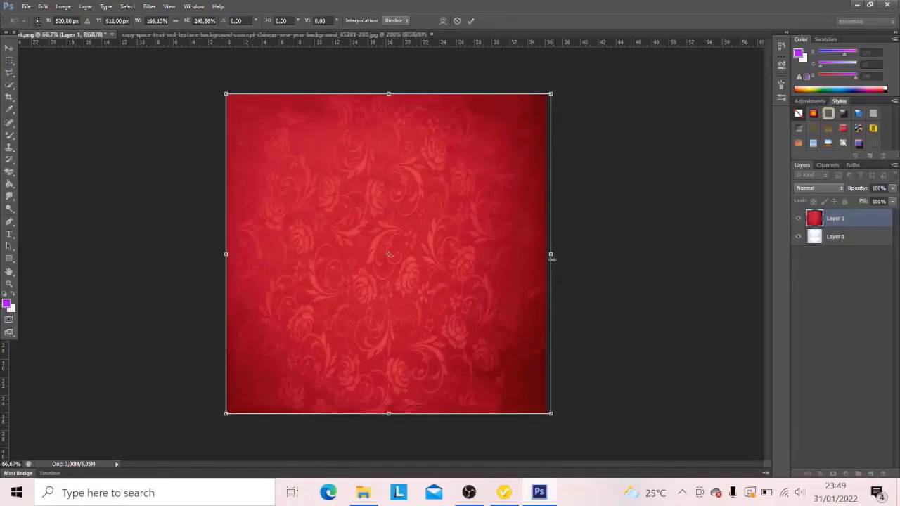
pyautogui.moveTo(553, 258); pyautogui.dragTo(547, 255)
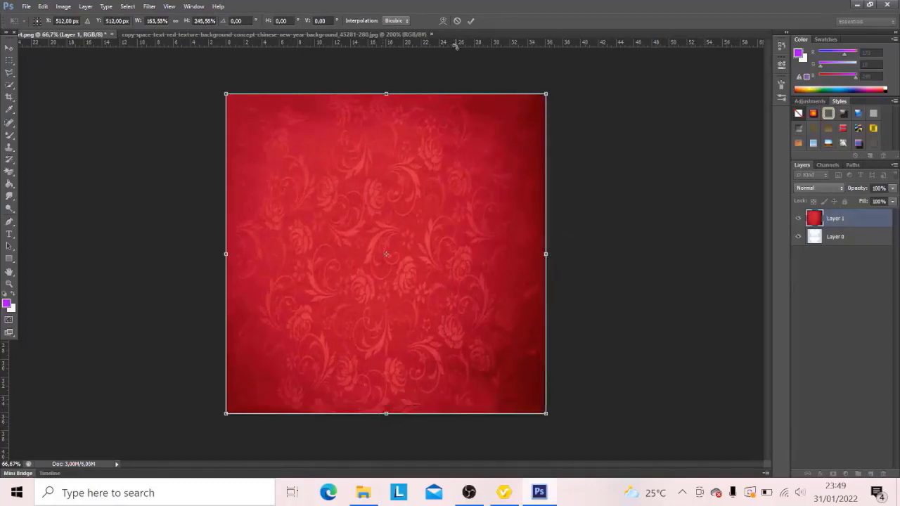
pyautogui.click(471, 21)
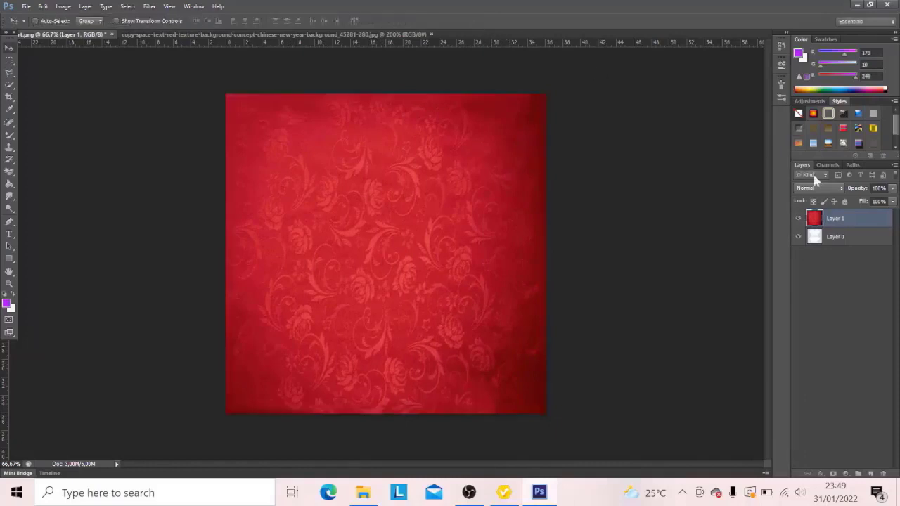
# - Lower the red texture layer's opacity to 32% and delete the area inside the upper shirt's neckline with the Polygonal Lasso
pyautogui.click(893, 201)
pyautogui.moveTo(867, 199); pyautogui.dragTo(861, 200)
pyautogui.press('l')
pyautogui.click(347, 75)
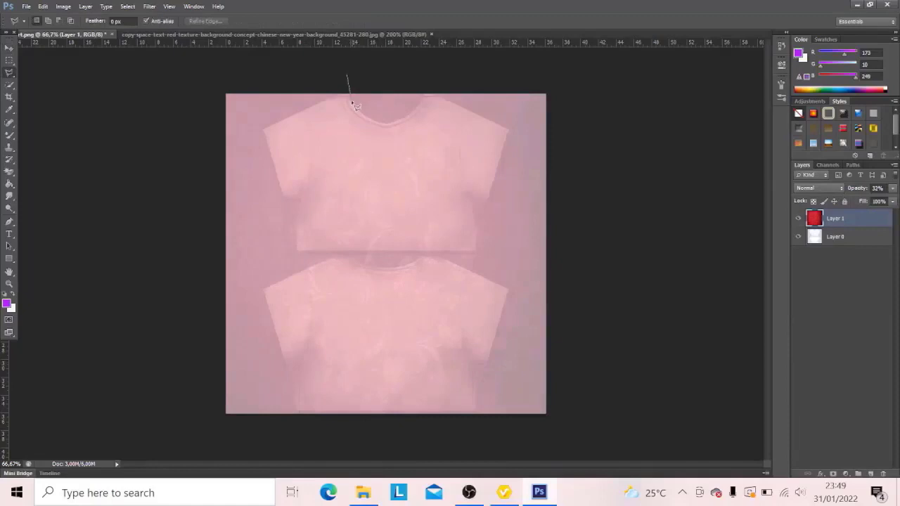
pyautogui.moveTo(356, 106); pyautogui.dragTo(373, 123)
pyautogui.moveTo(429, 100)
pyautogui.mouseDown()
pyautogui.moveTo(424, 74)
pyautogui.moveTo(346, 80)
pyautogui.mouseUp()
pyautogui.press('Delete')
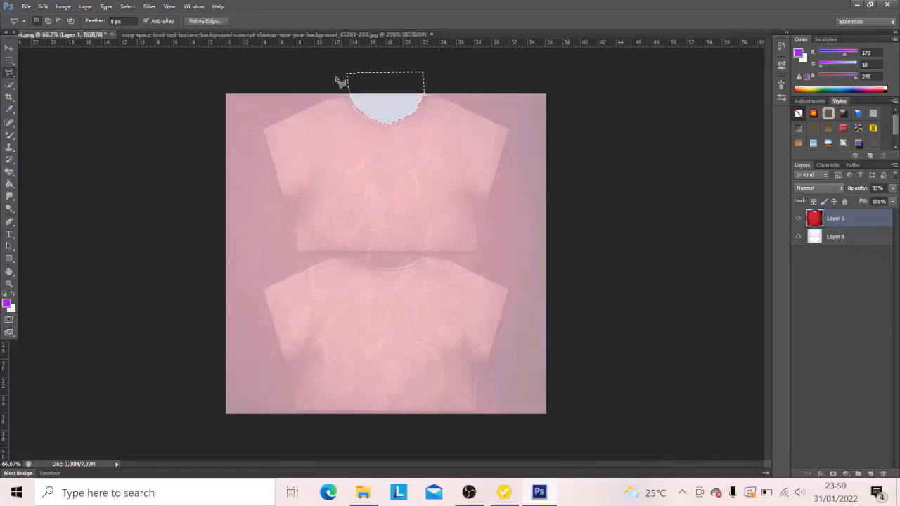
# - Cut away the red texture outside the upper shirt's right shoulder, sleeve and side, down to the lower shirt's right shoulder, and deselect
pyautogui.moveTo(425, 71)
pyautogui.mouseDown()
pyautogui.moveTo(594, 73)
pyautogui.moveTo(595, 192)
pyautogui.moveTo(547, 171)
pyautogui.moveTo(518, 137)
pyautogui.mouseUp()
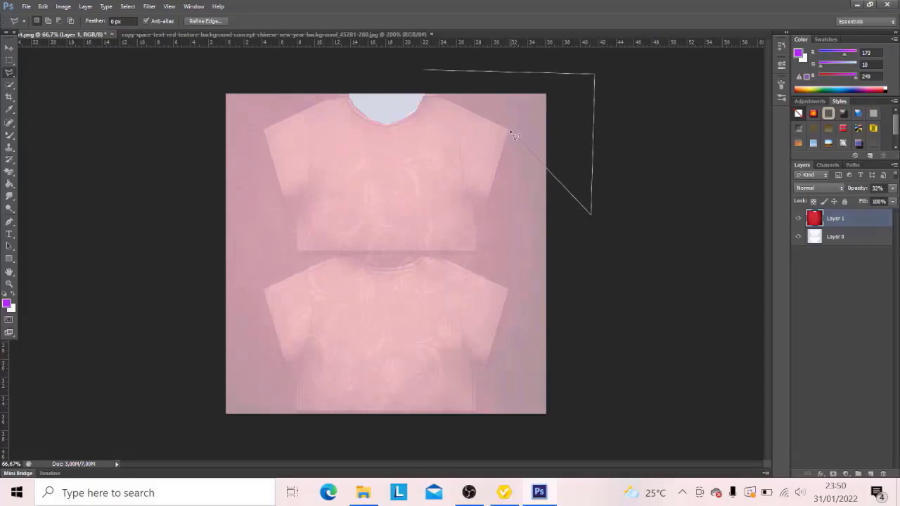
pyautogui.moveTo(463, 109)
pyautogui.mouseDown()
pyautogui.moveTo(443, 104)
pyautogui.moveTo(423, 71)
pyautogui.mouseUp()
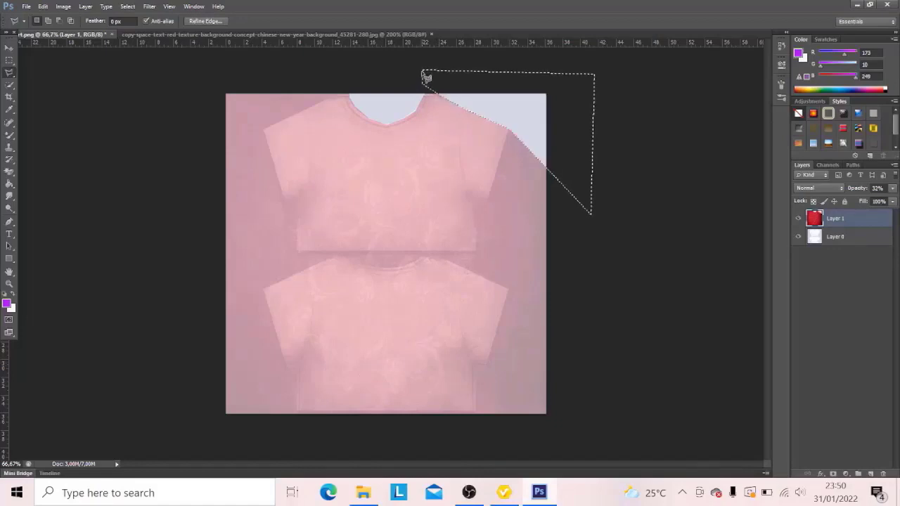
pyautogui.moveTo(510, 71)
pyautogui.mouseDown()
pyautogui.moveTo(564, 94)
pyautogui.moveTo(635, 169)
pyautogui.moveTo(599, 382)
pyautogui.moveTo(549, 306)
pyautogui.moveTo(514, 293)
pyautogui.mouseUp()
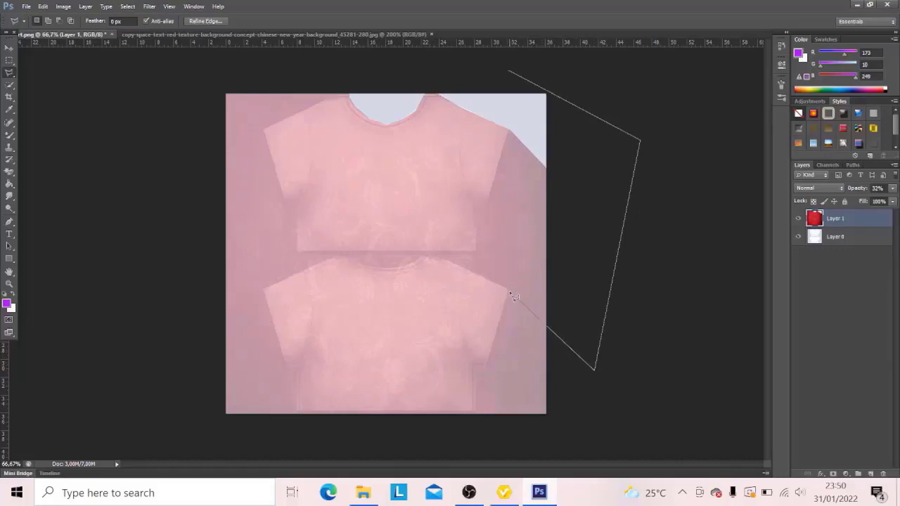
pyautogui.moveTo(462, 270)
pyautogui.mouseDown()
pyautogui.moveTo(448, 262)
pyautogui.moveTo(475, 270)
pyautogui.moveTo(448, 263)
pyautogui.mouseUp()
pyautogui.moveTo(475, 222); pyautogui.dragTo(474, 207)
pyautogui.moveTo(486, 208); pyautogui.dragTo(487, 211)
pyautogui.moveTo(512, 123); pyautogui.dragTo(512, 74)
pyautogui.press('Delete')
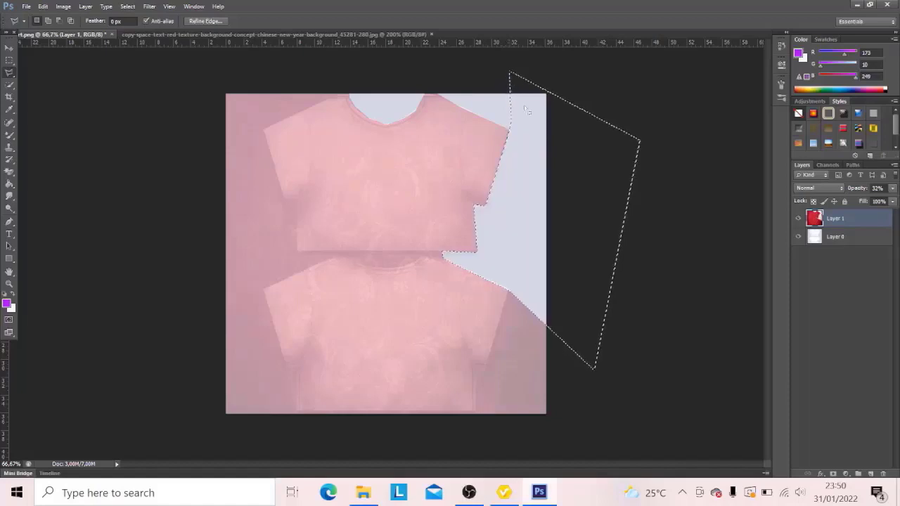
pyautogui.hotkey('ctrl', 'd')
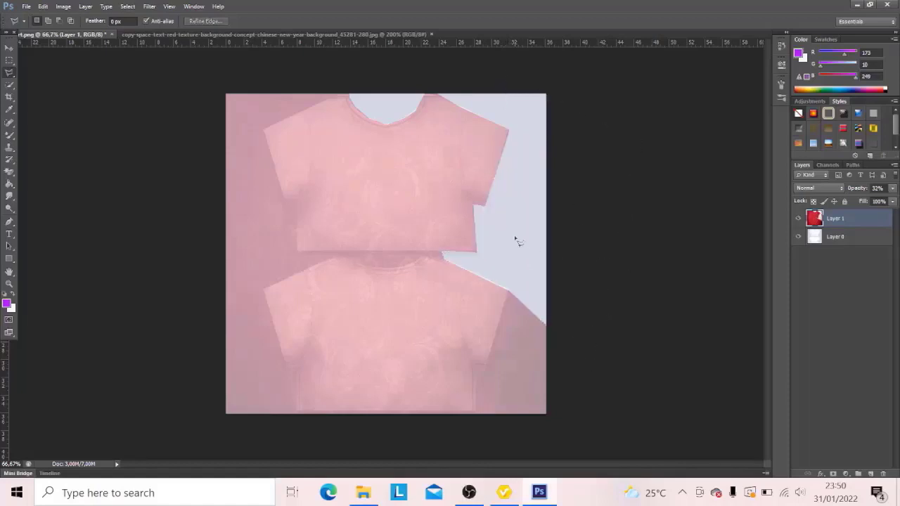
# - Cut away the red texture outside the lower shirt's right sleeve and side, and lower the texture layer's opacity to 14%
pyautogui.click(516, 237)
pyautogui.click(638, 250)
pyautogui.click(652, 434)
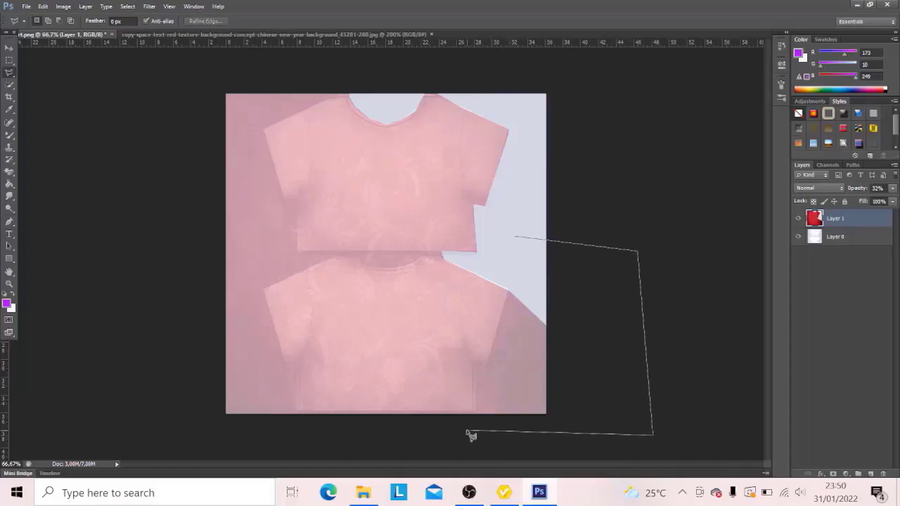
pyautogui.click(467, 429)
pyautogui.doubleClick(482, 416)
pyautogui.click(893, 188)
pyautogui.moveTo(860, 204)
pyautogui.mouseDown()
pyautogui.moveTo(848, 194)
pyautogui.moveTo(854, 200)
pyautogui.mouseUp()
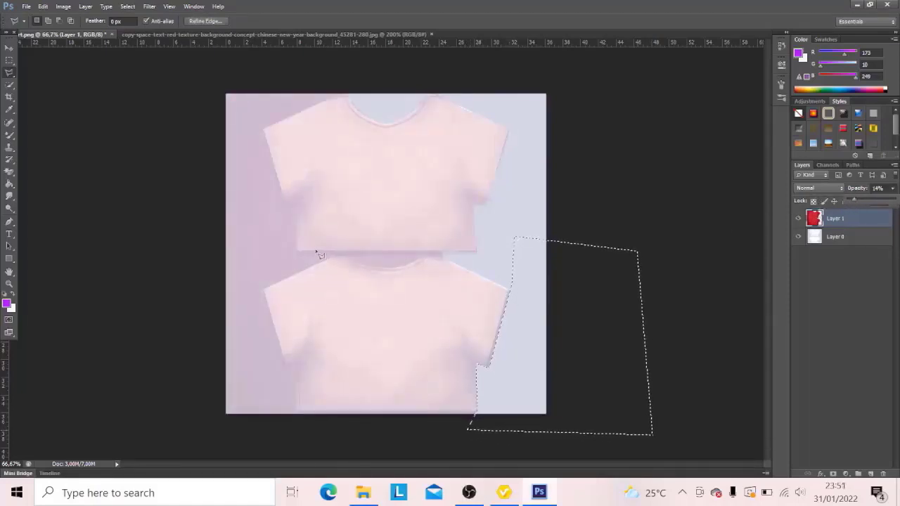
# - Delete the remaining red texture between the shirts and outside their left sides, deselect, and restore the texture layer's opacity to 100%
pyautogui.click(224, 254)
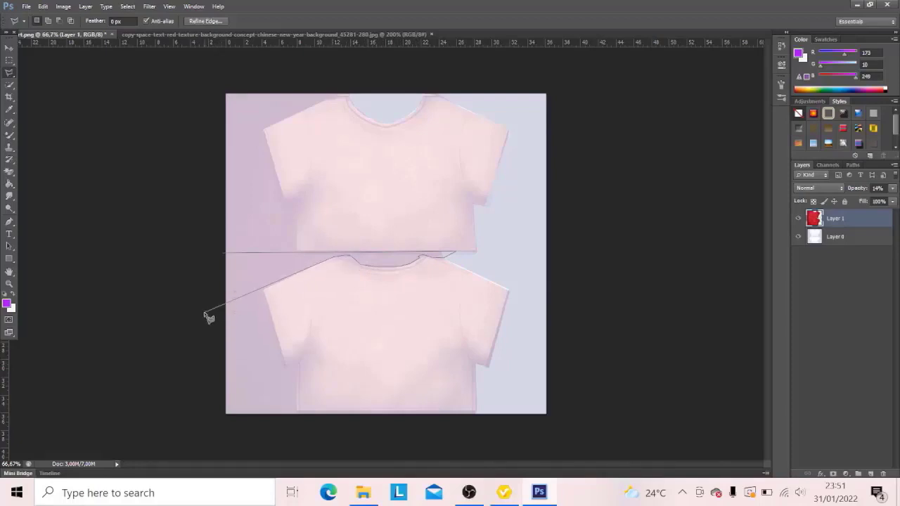
pyautogui.click(223, 257)
pyautogui.press('Delete')
pyautogui.hotkey('ctrl', 'd')
pyautogui.press('v')
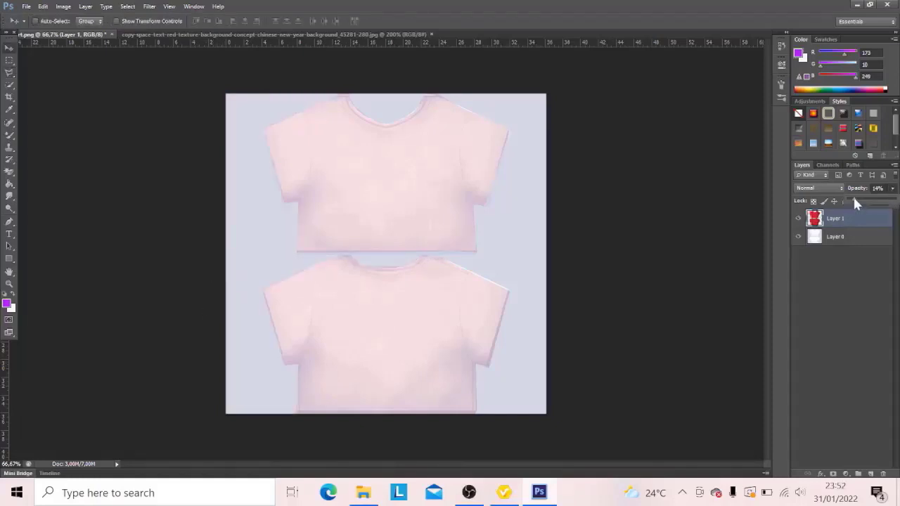
pyautogui.moveTo(854, 202); pyautogui.dragTo(896, 202)
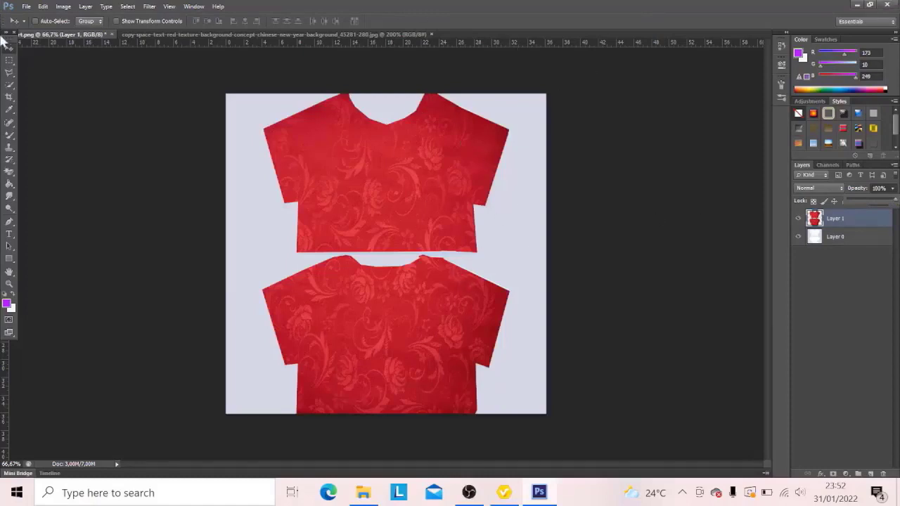
# - Open the tiger-cuteness-euclidean-vector PNG from the Cartoon folder inside Picture Download
pyautogui.click(26, 6)
pyautogui.click(55, 33)
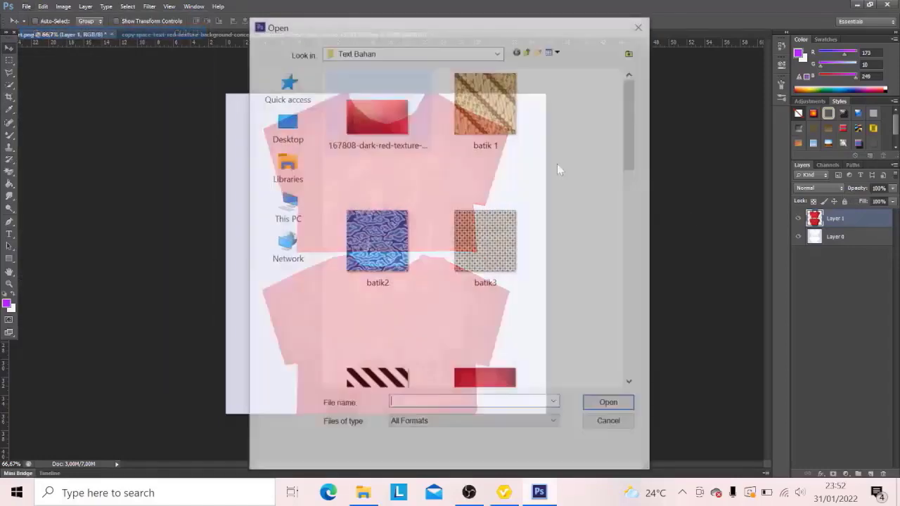
pyautogui.click(328, 55)
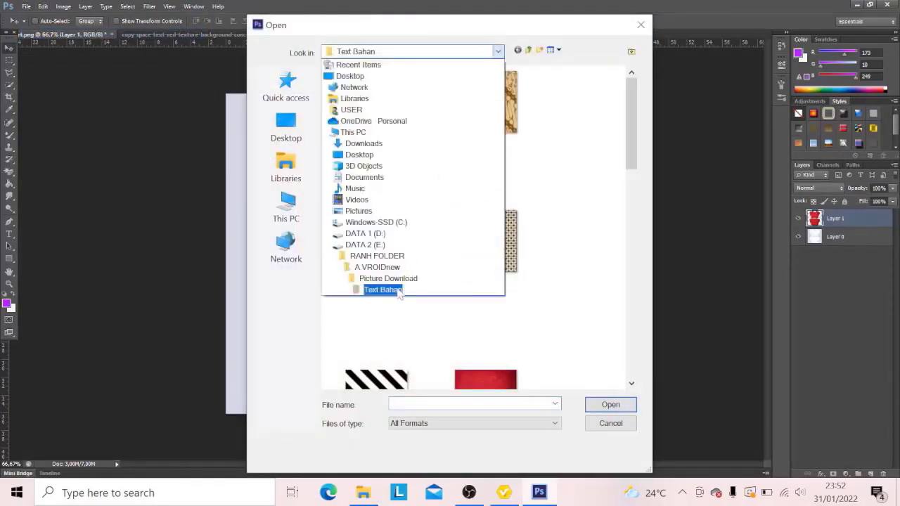
pyautogui.click(394, 289)
pyautogui.click(331, 53)
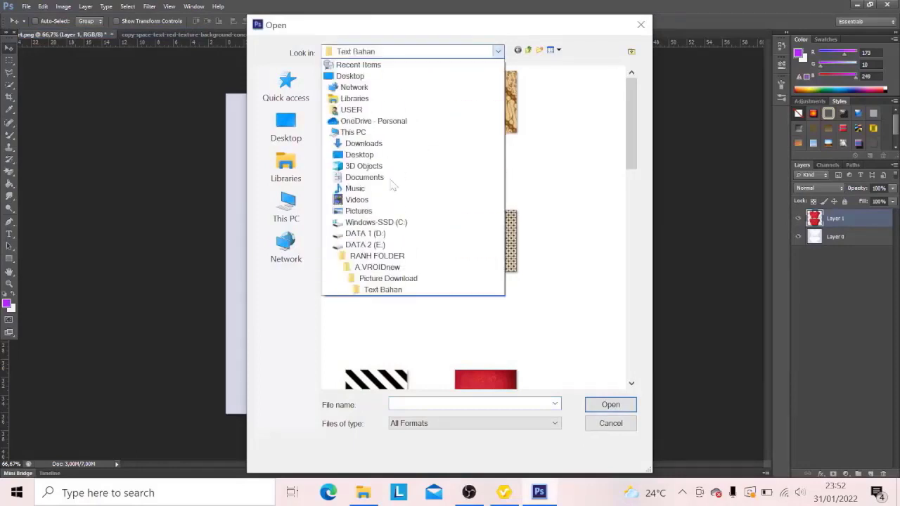
pyautogui.click(391, 278)
pyautogui.scroll(1, 478, 211)
pyautogui.doubleClick(380, 133)
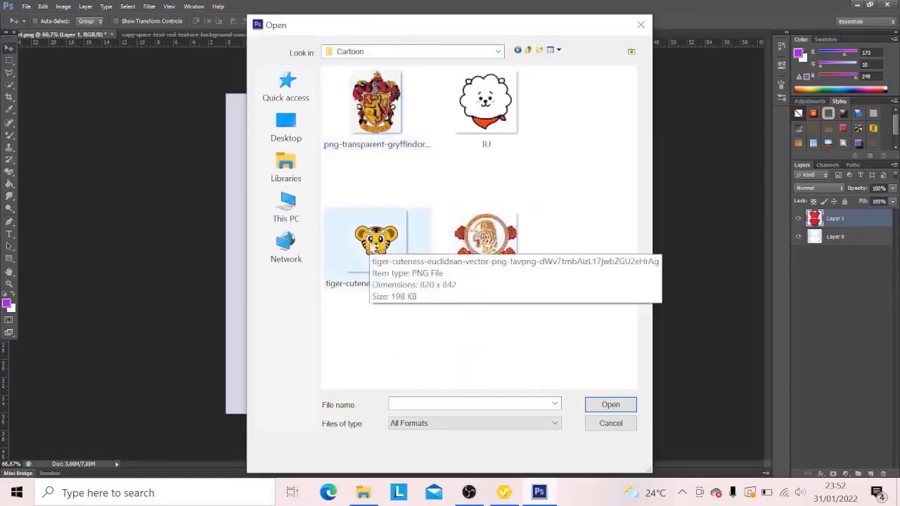
pyautogui.click(372, 247)
pyautogui.click(599, 404)
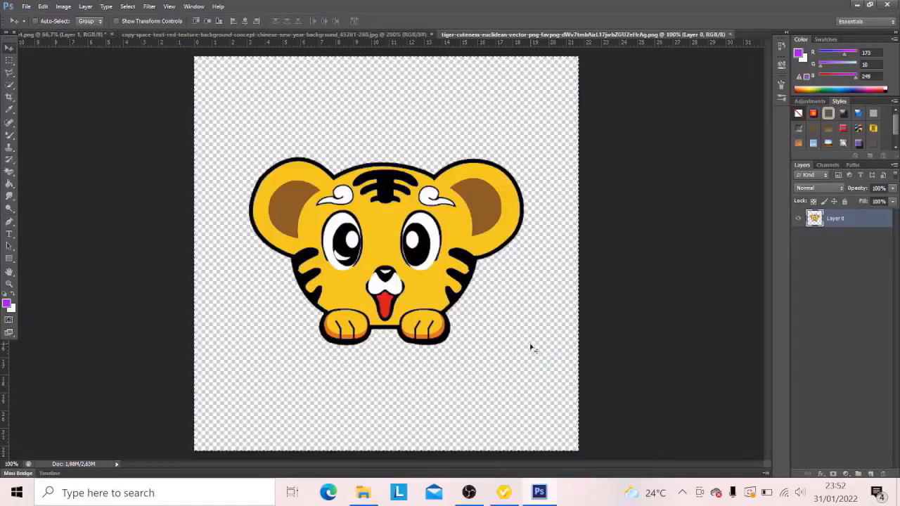
# - Paste the cartoon tiger head into the T-shirt document and scale it to under half size, centered on the upper shirt's chest
pyautogui.click(74, 34)
pyautogui.hotkey('ctrl', 'v')
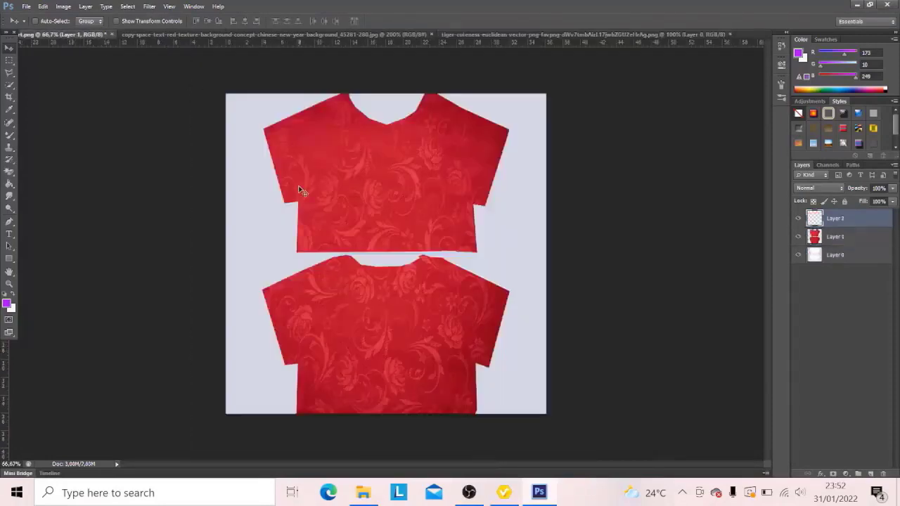
pyautogui.hotkey('ctrl', 't')
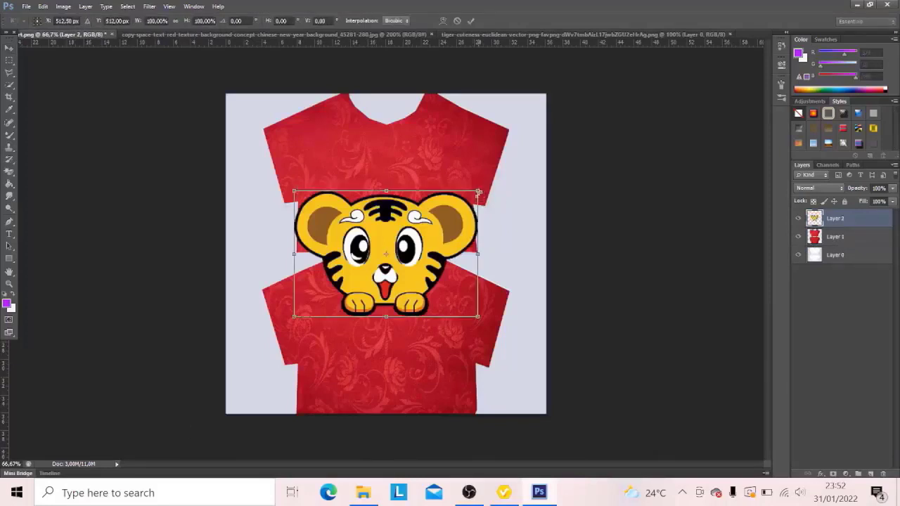
pyautogui.moveTo(479, 191); pyautogui.dragTo(386, 239)
pyautogui.moveTo(352, 275); pyautogui.dragTo(398, 196)
pyautogui.moveTo(431, 159); pyautogui.dragTo(405, 170)
pyautogui.moveTo(401, 187); pyautogui.dragTo(401, 169)
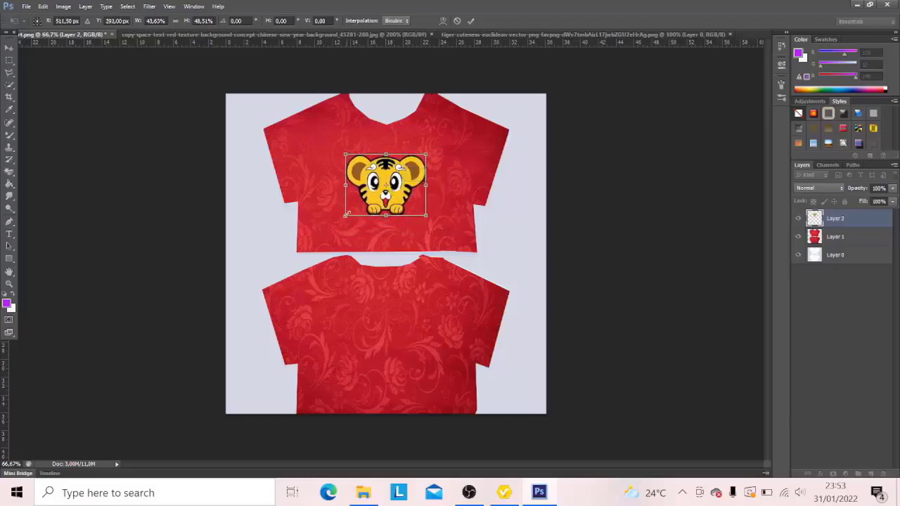
pyautogui.moveTo(345, 214); pyautogui.dragTo(349, 210)
pyautogui.click(470, 20)
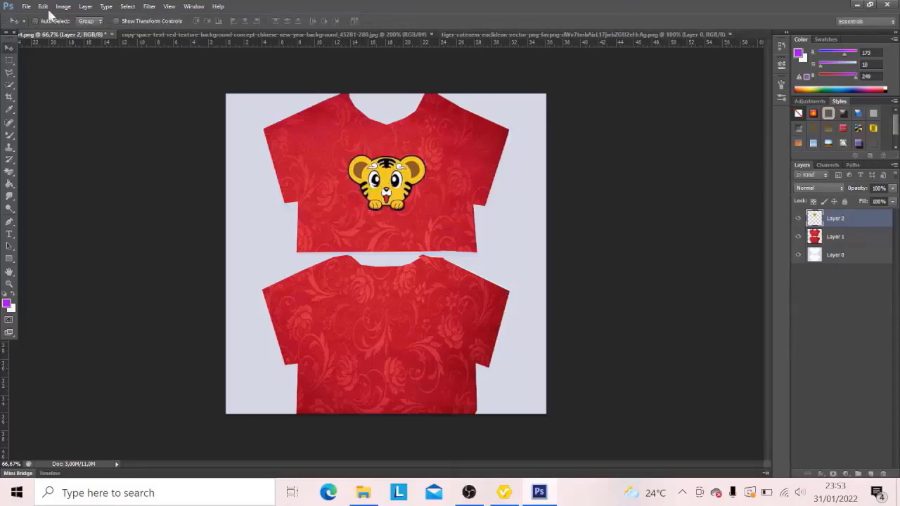
# - Open the xyear-of-the-tiger image from the Cartoon folder and paste its entire contents as a new layer in the T-shirt document
pyautogui.click(26, 6)
pyautogui.click(35, 32)
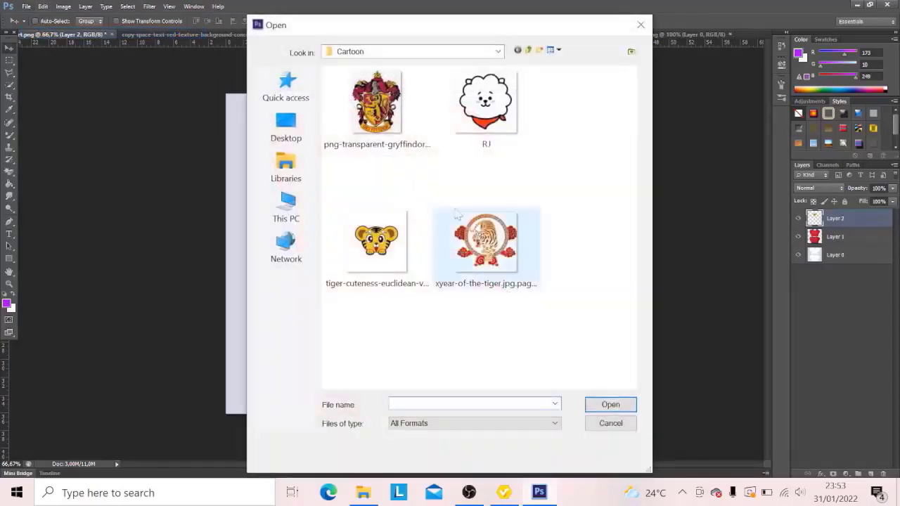
pyautogui.click(493, 246)
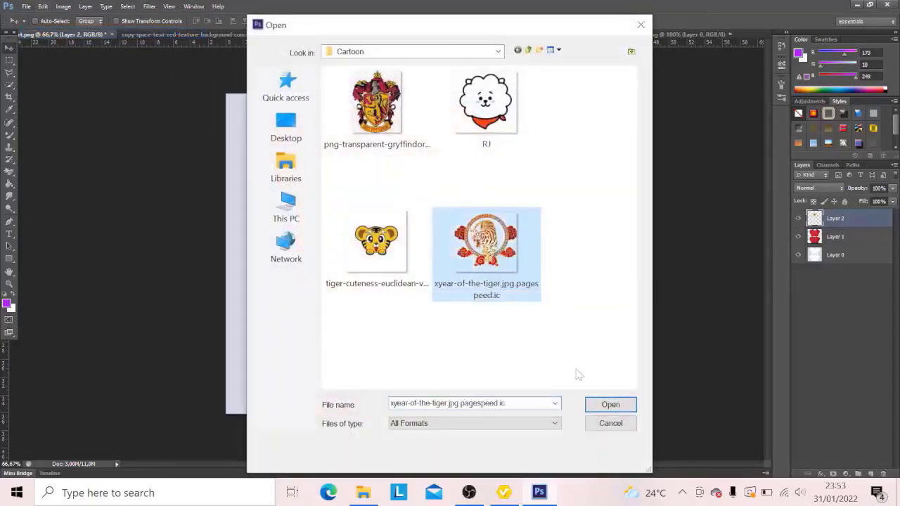
pyautogui.click(607, 405)
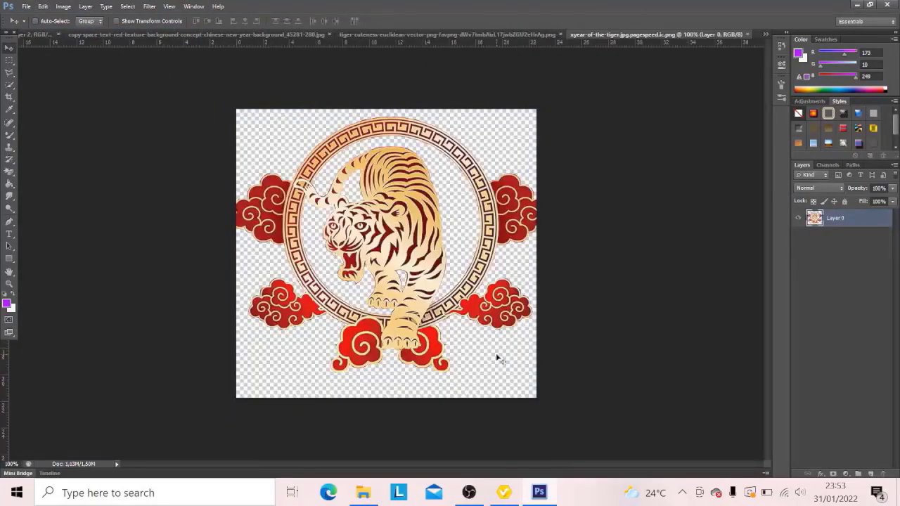
pyautogui.hotkey('ctrl', 'a')
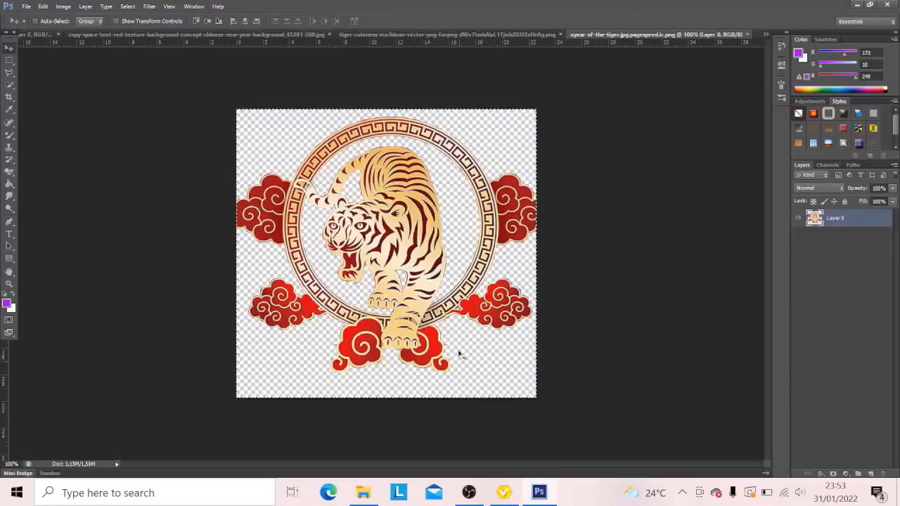
pyautogui.click(38, 33)
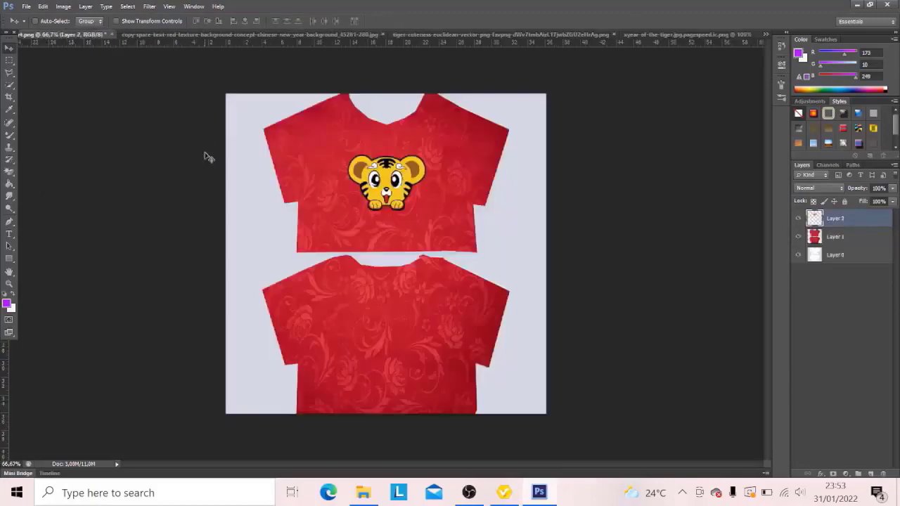
pyautogui.hotkey('ctrl', 'v')
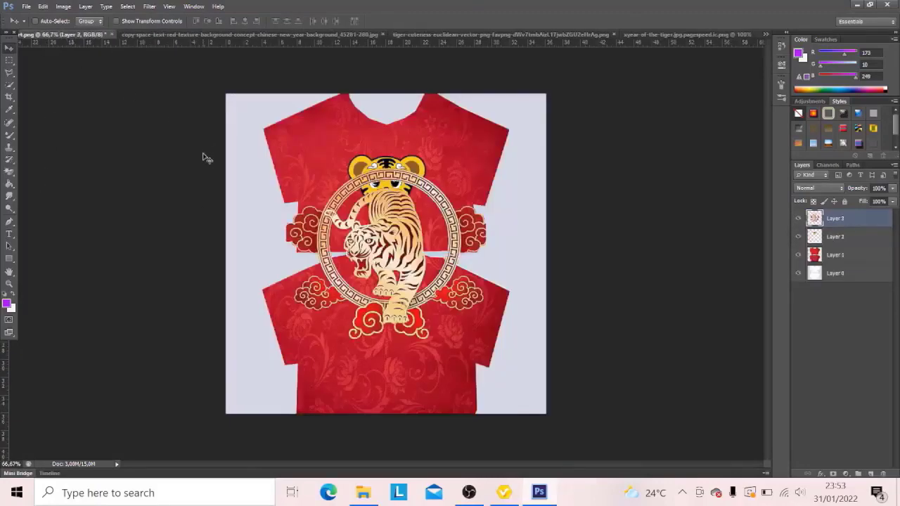
# - Free-transform the pasted circular tiger emblem to about 59% width and 54% height, centered on the lower shirt
pyautogui.hotkey('ctrl', 't')
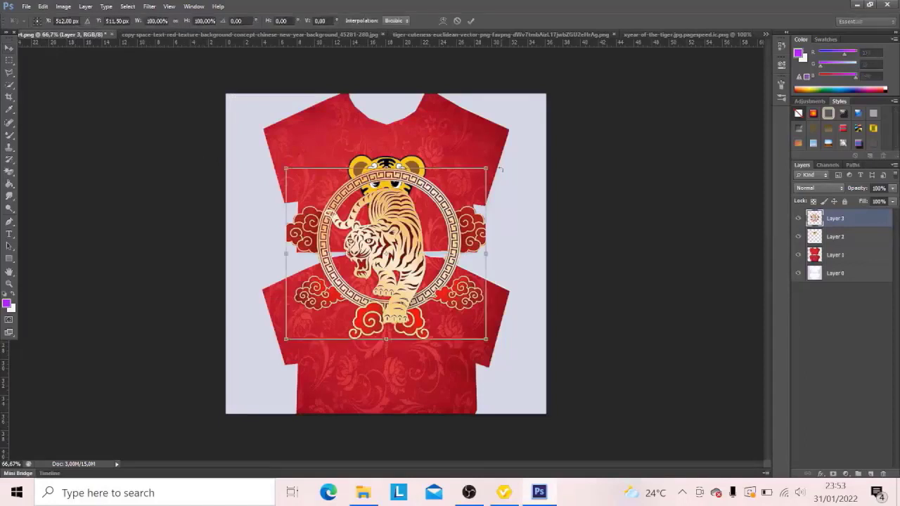
pyautogui.moveTo(486, 170); pyautogui.dragTo(384, 330)
pyautogui.moveTo(364, 288); pyautogui.dragTo(414, 339)
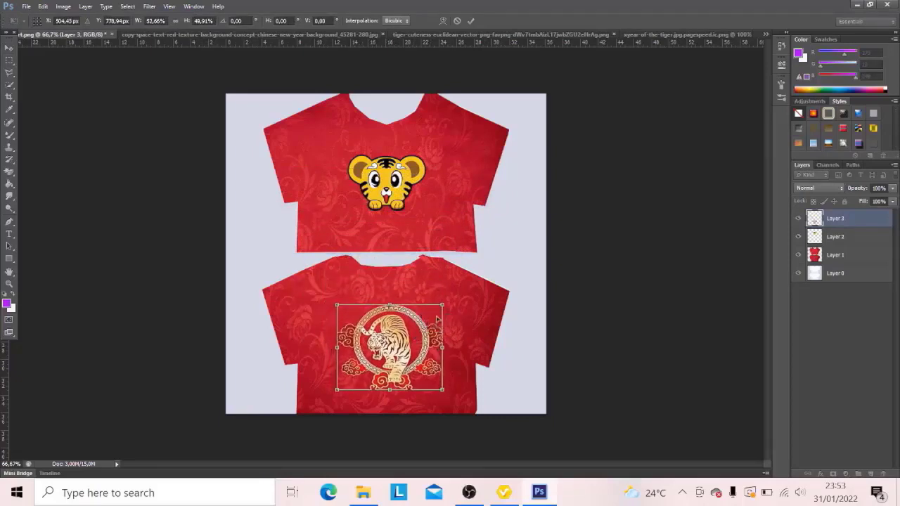
pyautogui.moveTo(443, 306); pyautogui.dragTo(446, 298)
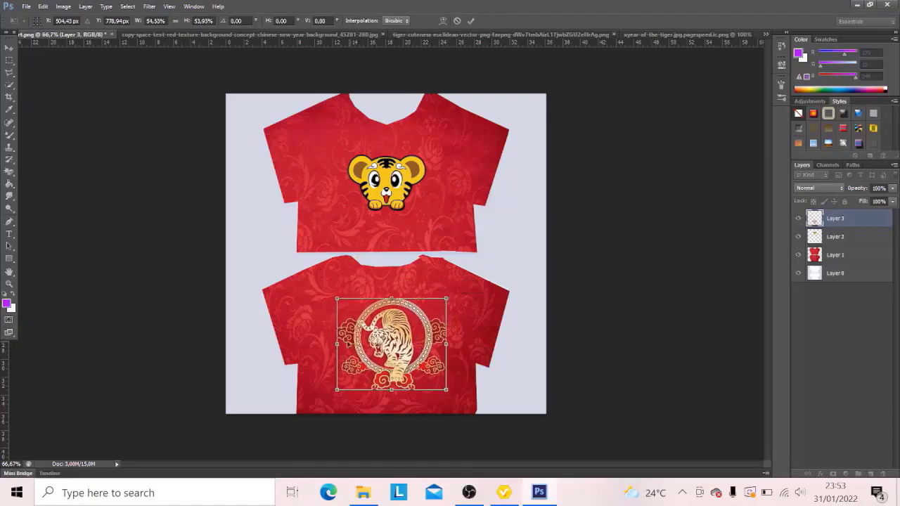
pyautogui.moveTo(338, 344); pyautogui.dragTo(328, 344)
pyautogui.moveTo(383, 348); pyautogui.dragTo(385, 353)
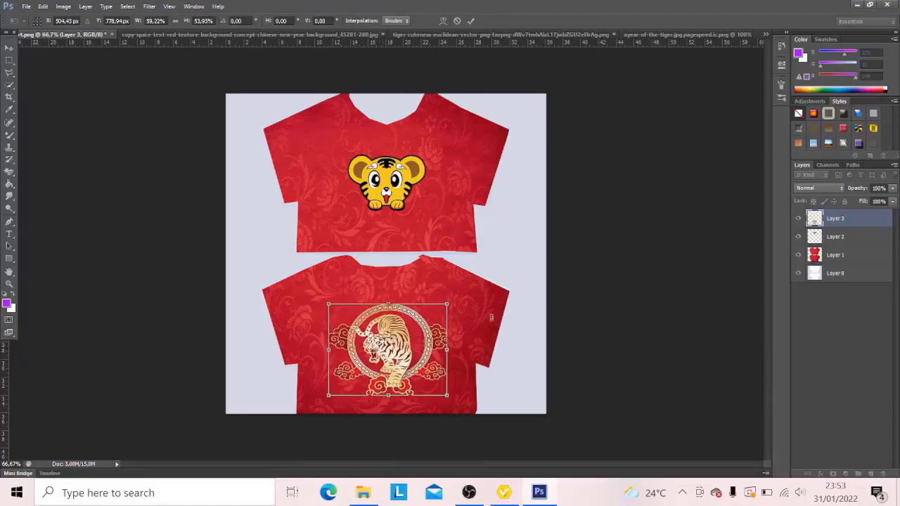
pyautogui.click(471, 21)
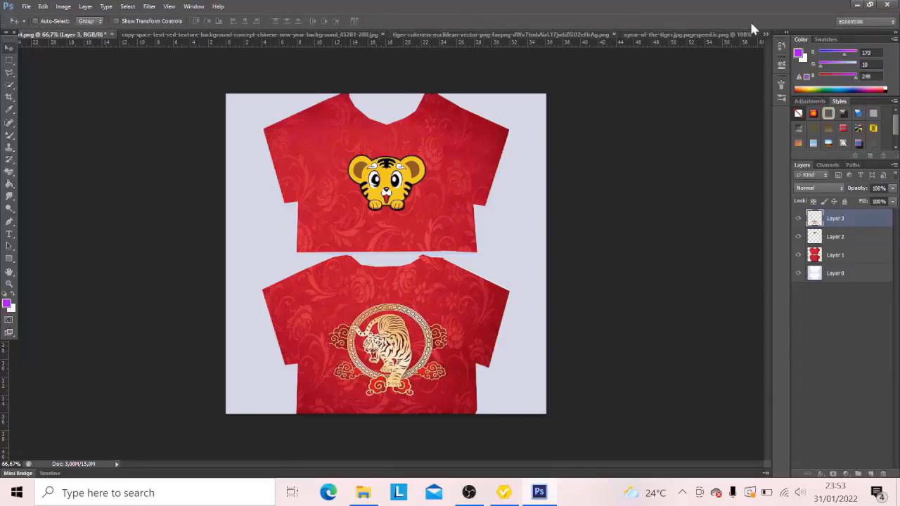
# - Start saving the T-shirt document under a new location, the Baju All folder inside A.VROIDnew
pyautogui.click(26, 7)
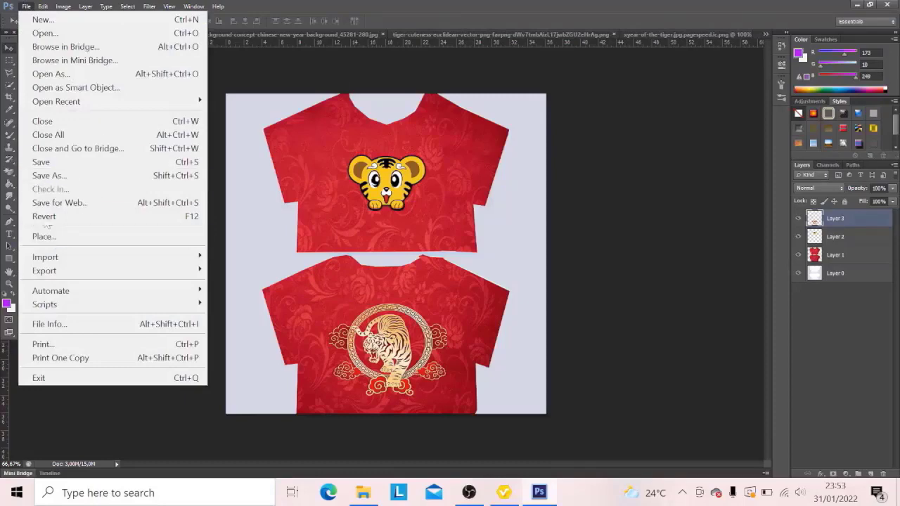
pyautogui.click(47, 176)
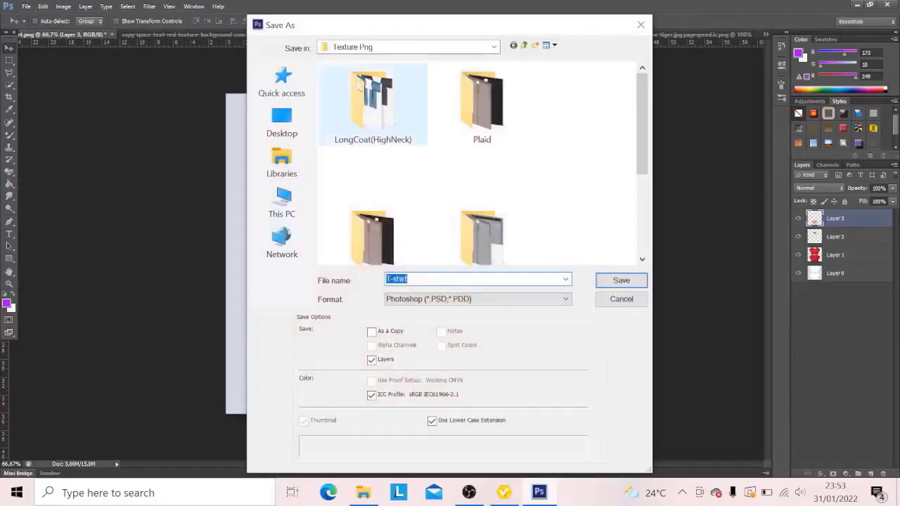
pyautogui.click(325, 47)
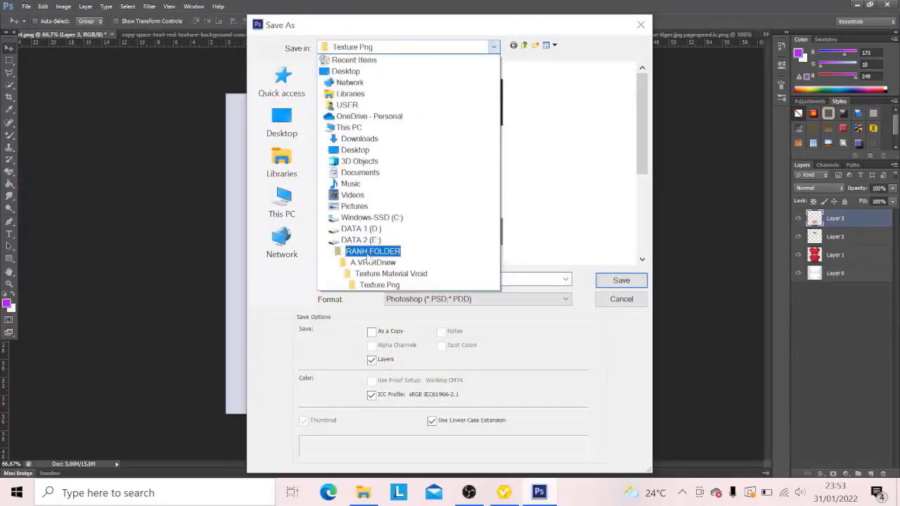
pyautogui.click(369, 263)
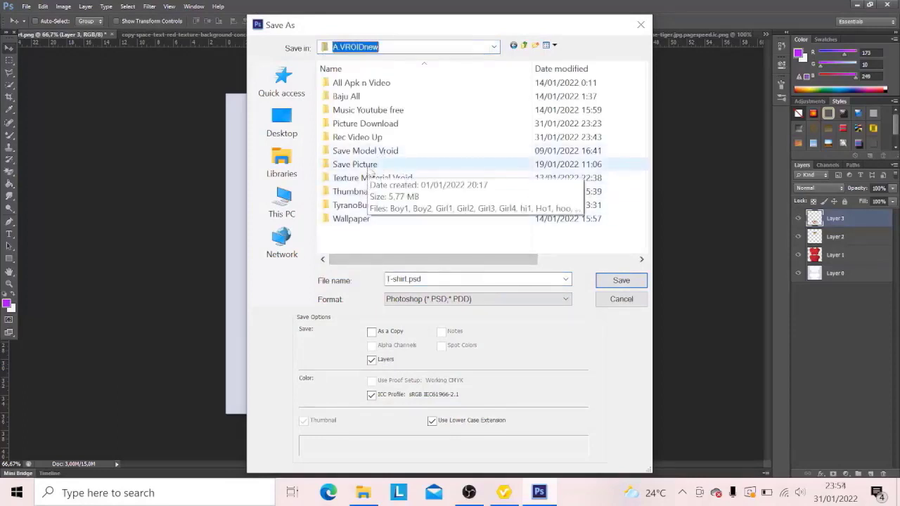
pyautogui.doubleClick(350, 97)
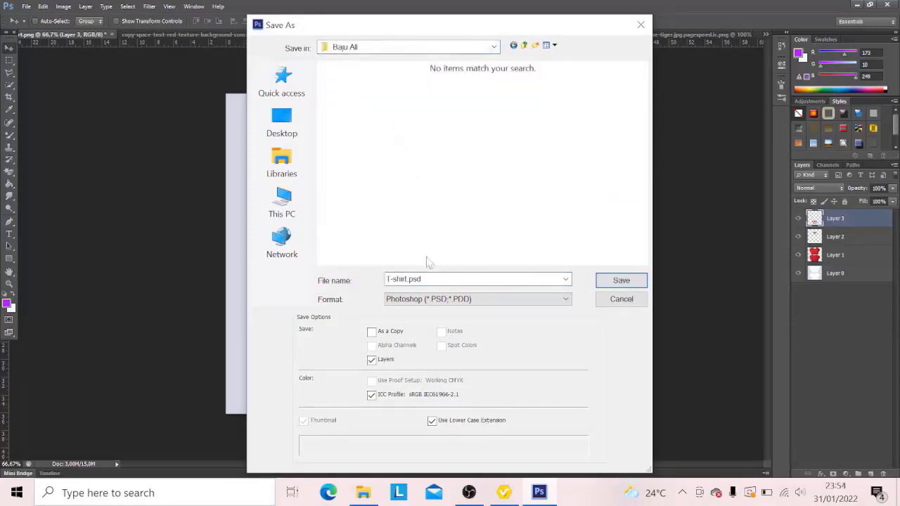
# - Save the texture in PNG format with 1 added to the T-shirt file name, and return to the Texture Png folder in File Explorer
pyautogui.click(451, 299)
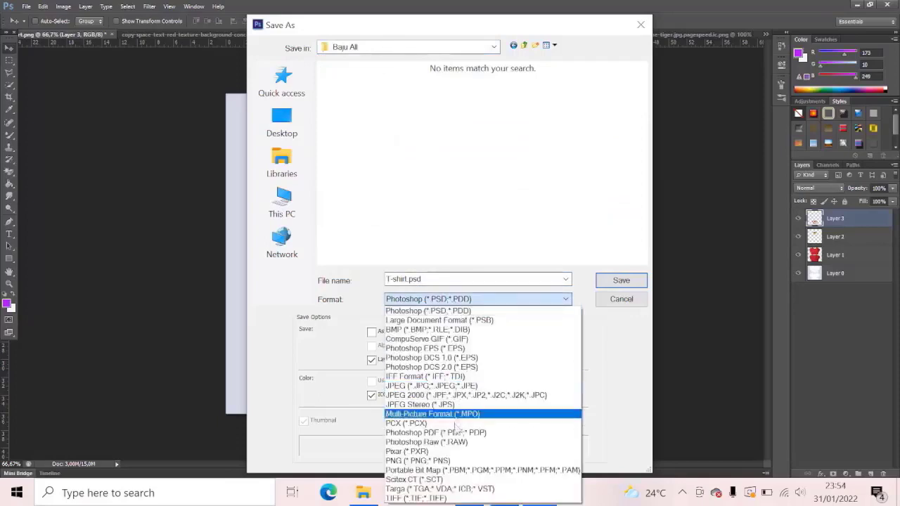
pyautogui.click(443, 461)
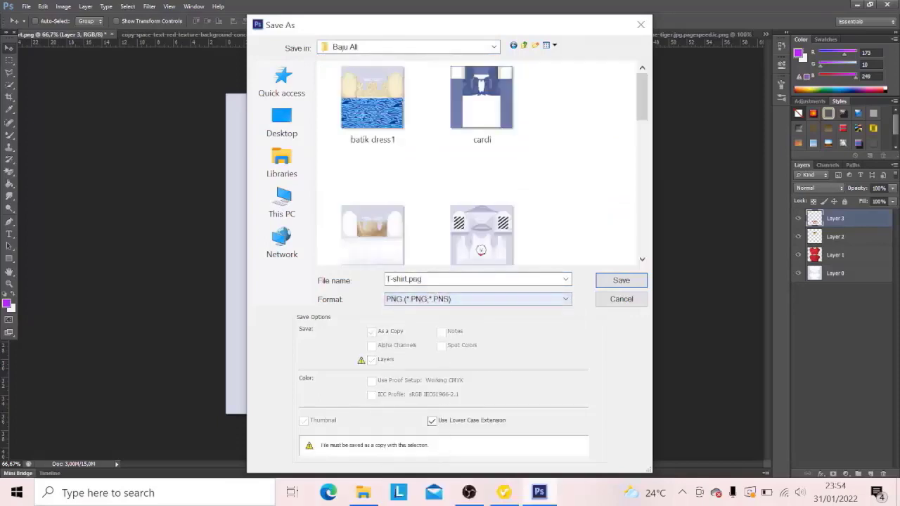
pyautogui.doubleClick(412, 279)
pyautogui.click(412, 279)
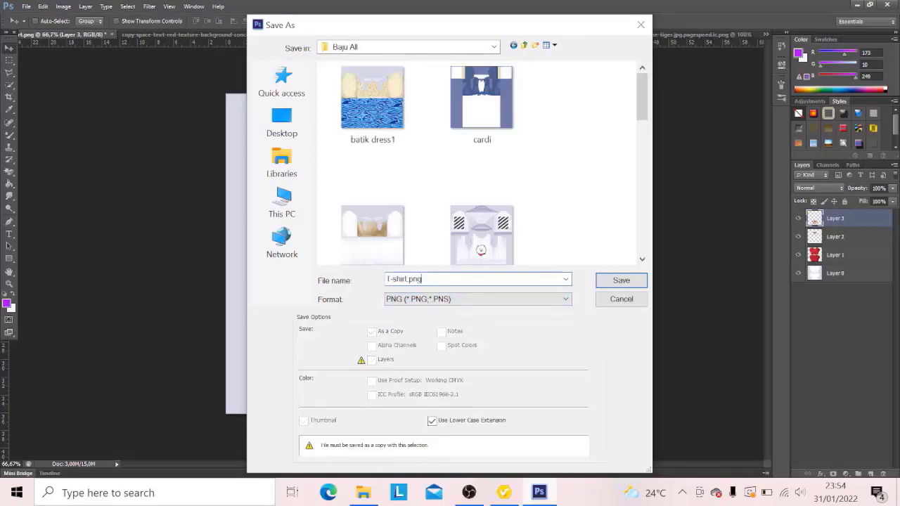
pyautogui.write('1')
pyautogui.press('Return')
pyautogui.click(474, 156)
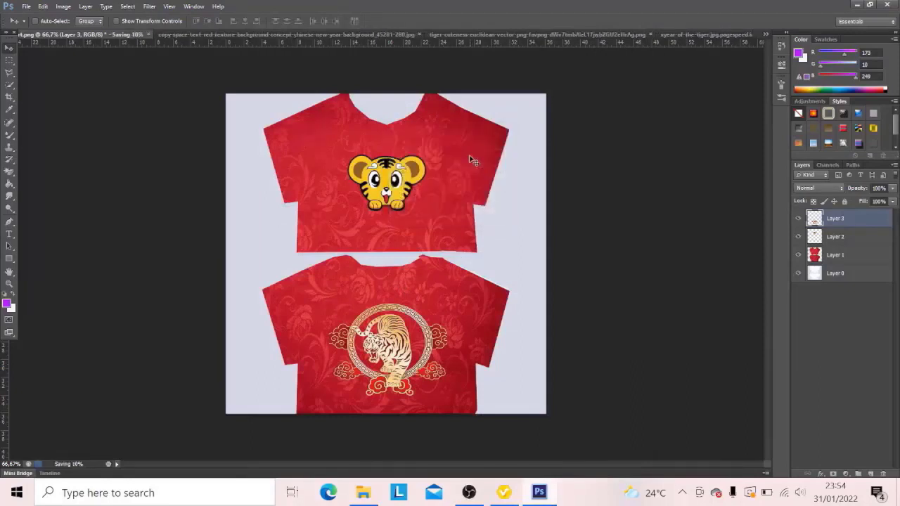
pyautogui.click(891, 6)
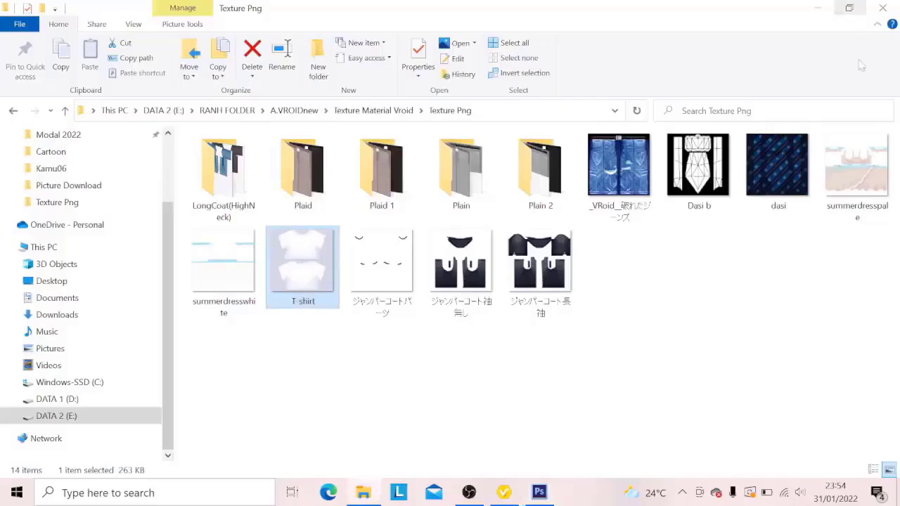
# - Switch to VRoid Studio's Texture Editor with the Mini T-Shirt texture
pyautogui.hotkey('alt', 'Tab')
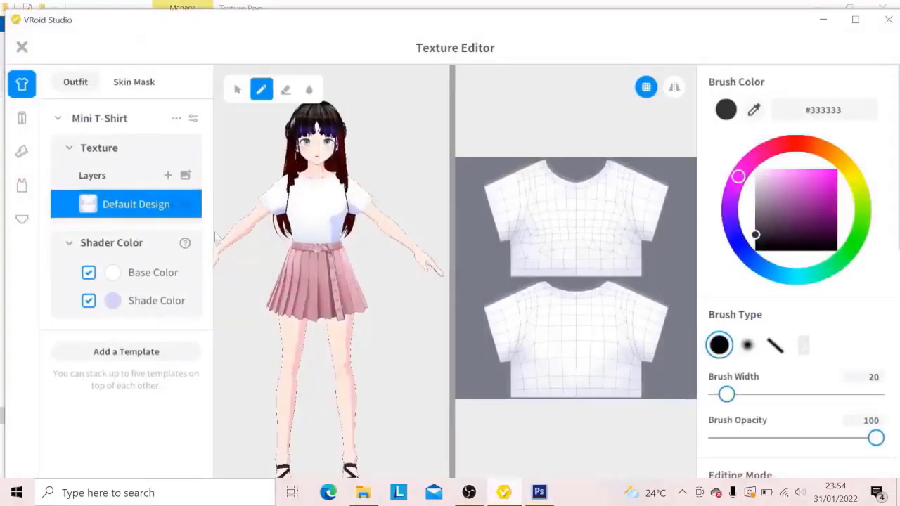
pyautogui.click(168, 176)
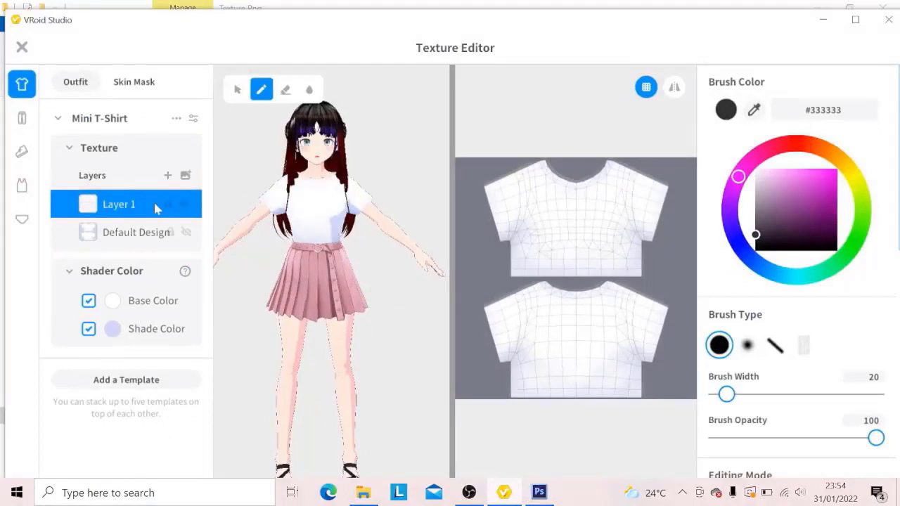
pyautogui.rightClick(156, 209)
pyautogui.click(187, 171)
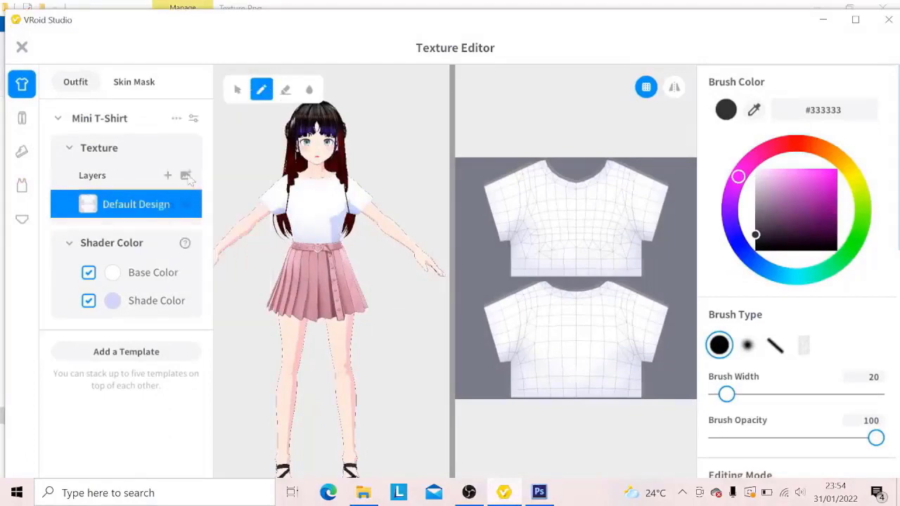
# - Load the T-shirt red image from the Baju All folder inside A.VROIDnew as a new layer of the Mini T-Shirt texture
pyautogui.click(187, 175)
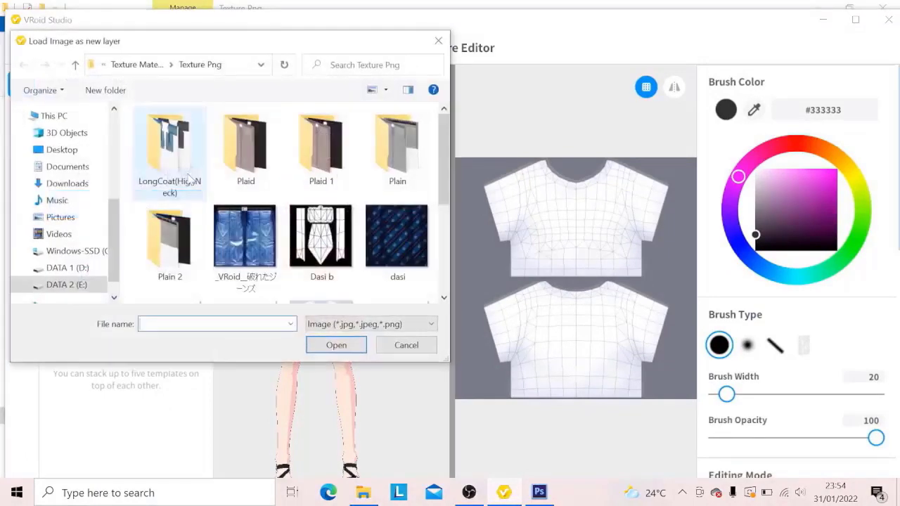
pyautogui.click(104, 67)
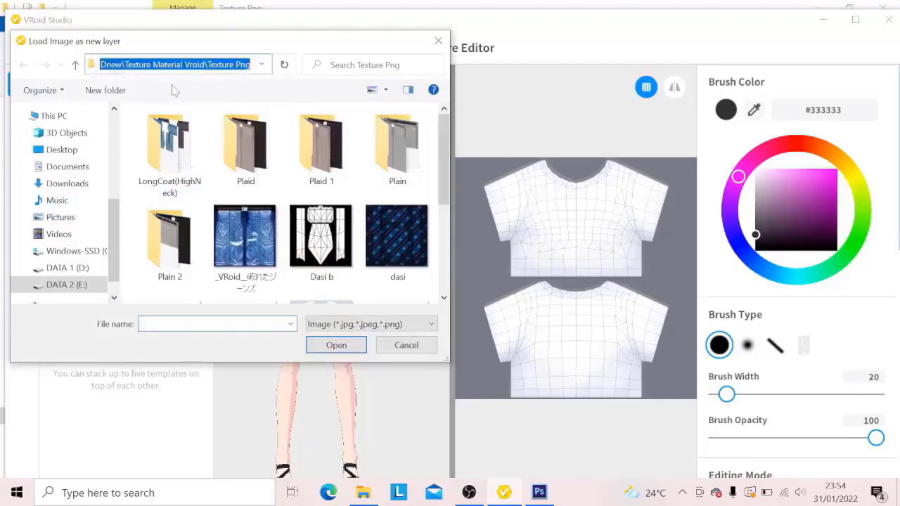
pyautogui.click(111, 64)
pyautogui.press('F4')
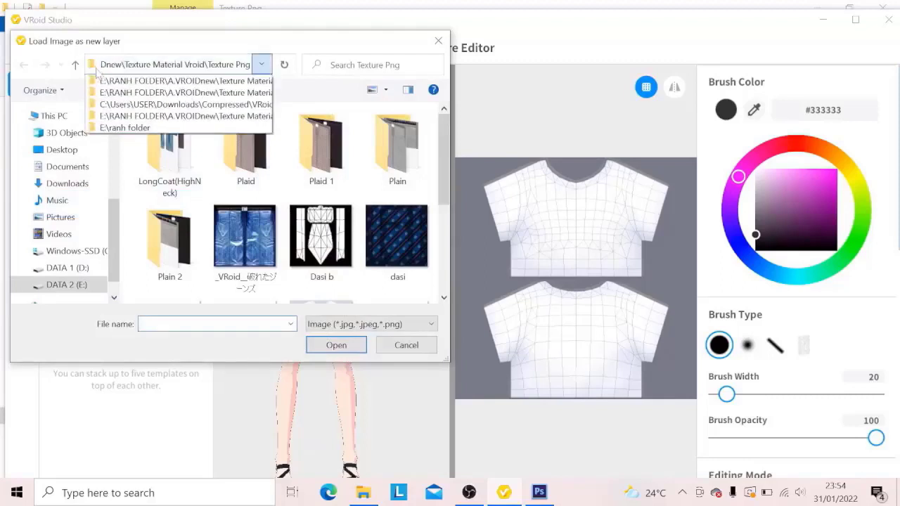
pyautogui.click(119, 128)
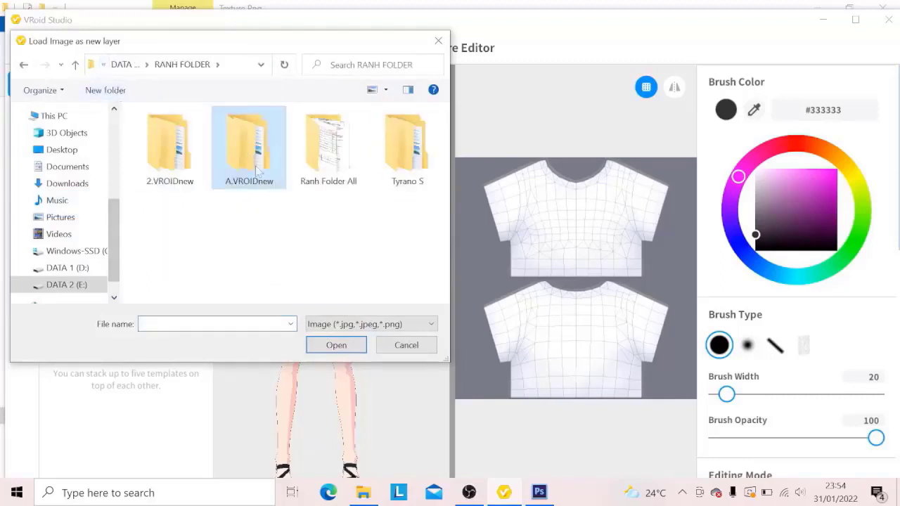
pyautogui.doubleClick(241, 138)
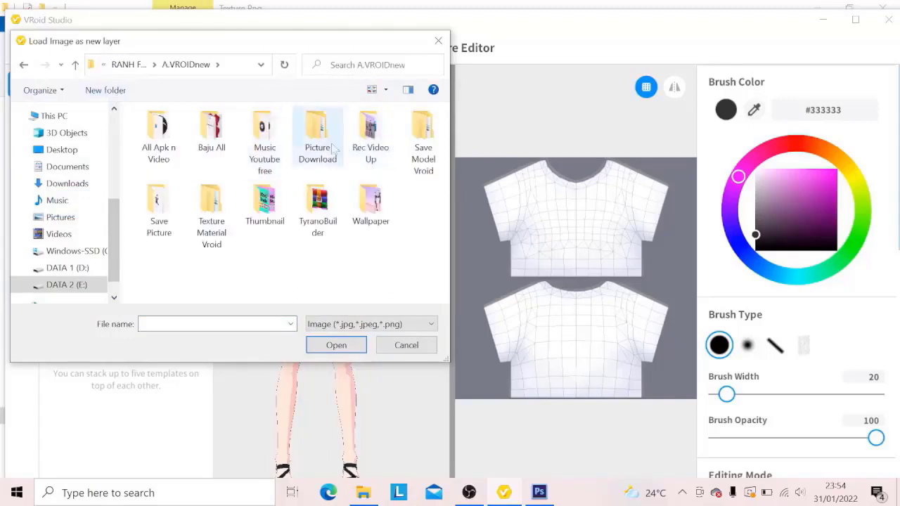
pyautogui.doubleClick(211, 134)
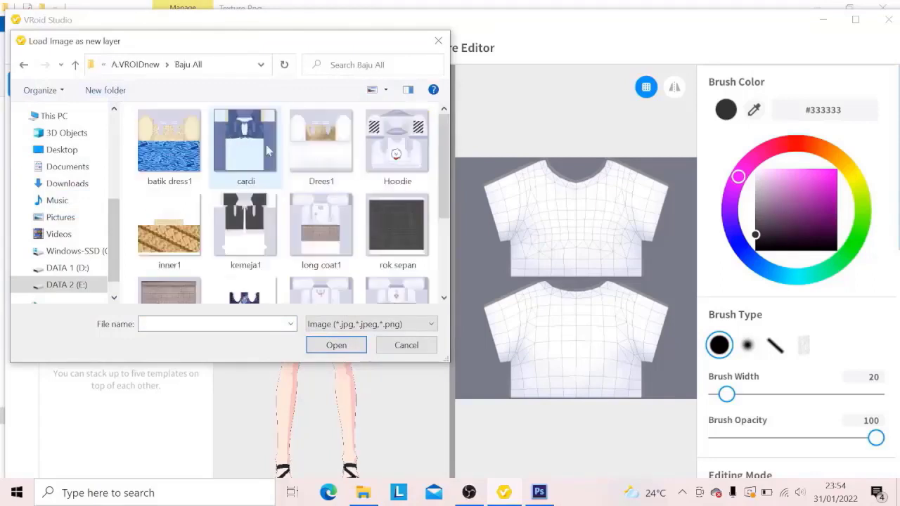
pyautogui.scroll(-5, 197, 246)
pyautogui.click(186, 254)
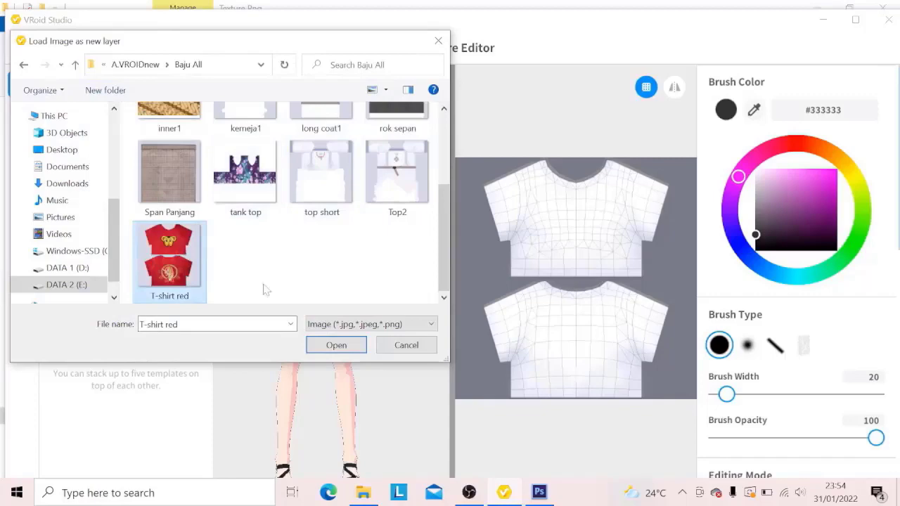
pyautogui.click(320, 345)
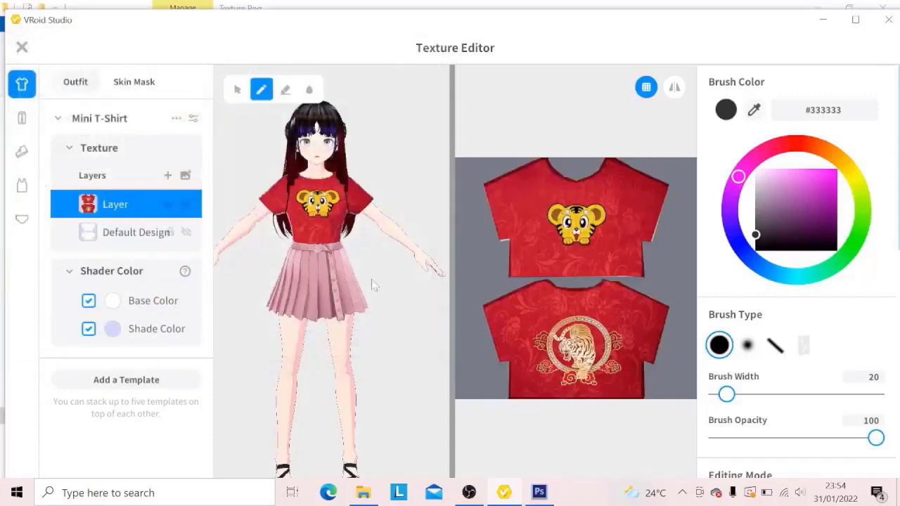
# - Close the Texture Editor, saving the edited Tops as a new item, and check the outfit on the avatar
pyautogui.moveTo(392, 287)
pyautogui.mouseDown()
pyautogui.moveTo(293, 272)
pyautogui.moveTo(290, 282)
pyautogui.moveTo(392, 289)
pyautogui.mouseUp()
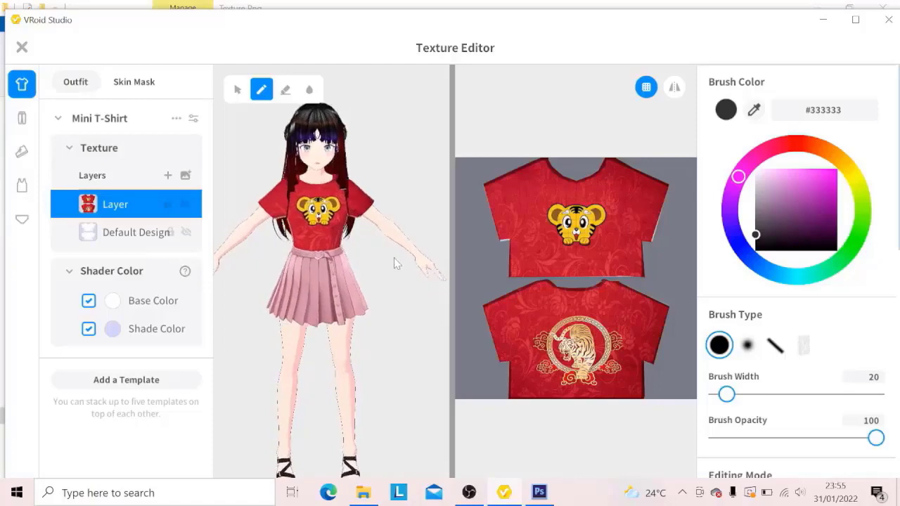
pyautogui.moveTo(394, 257)
pyautogui.mouseDown()
pyautogui.moveTo(345, 264)
pyautogui.moveTo(403, 256)
pyautogui.moveTo(392, 258)
pyautogui.mouseUp()
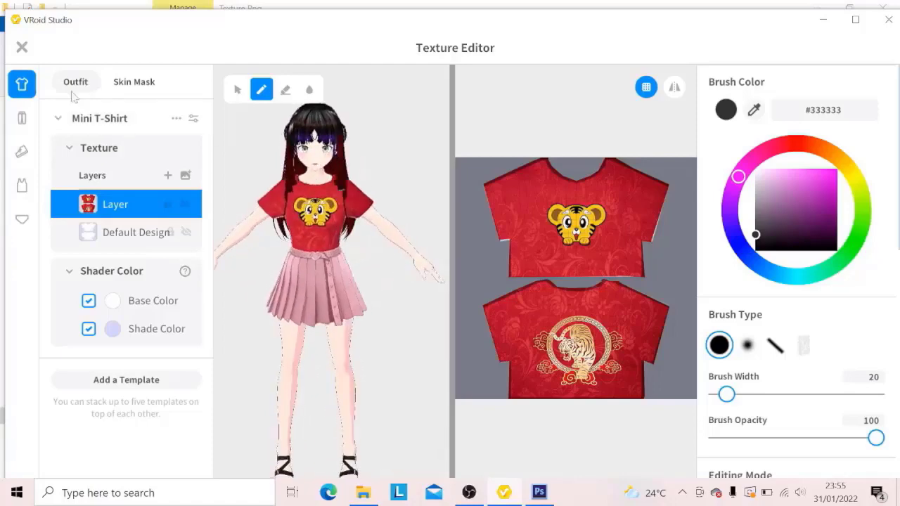
pyautogui.click(22, 48)
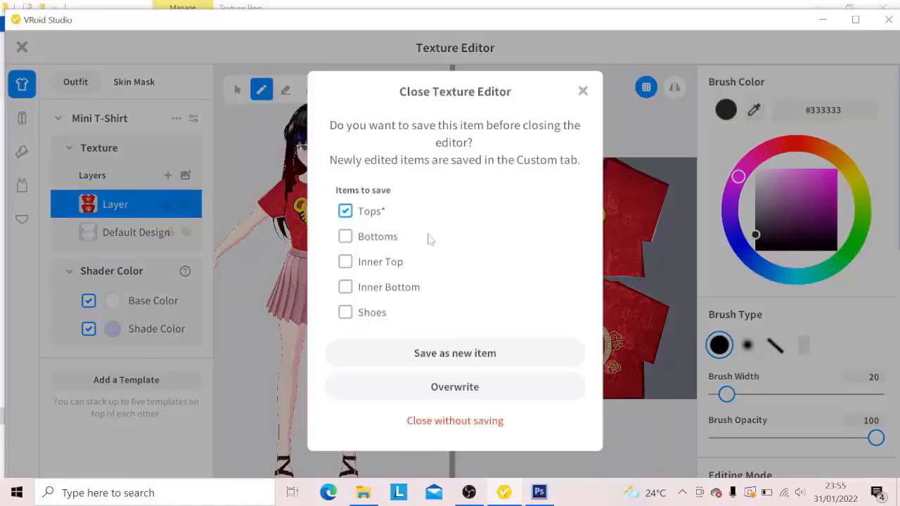
pyautogui.click(470, 356)
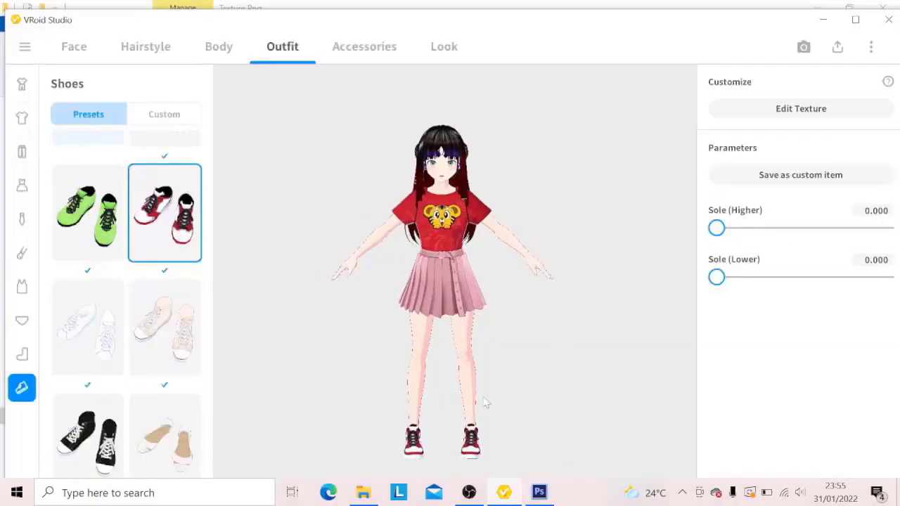
pyautogui.moveTo(483, 398); pyautogui.dragTo(655, 403)
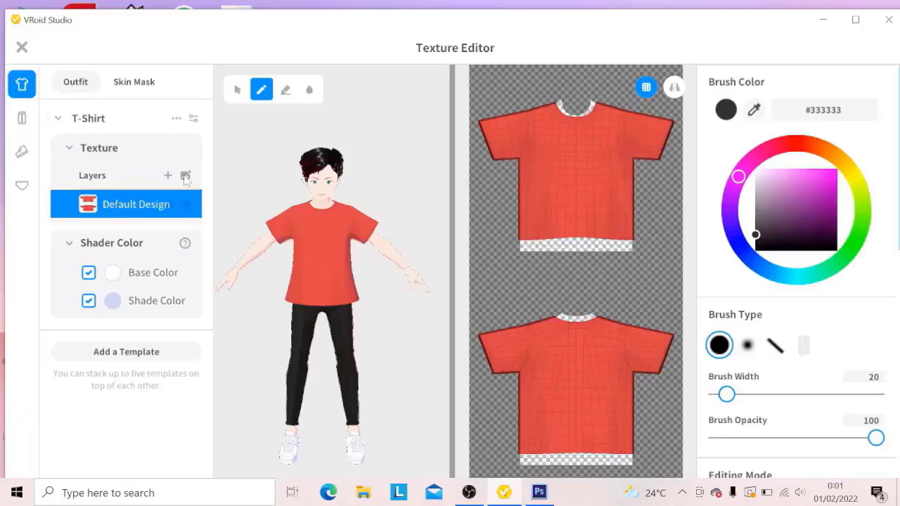
# - Start exporting the male avatar's T-Shirt Default Design layer to the Baju folder inside Texture Material Vroid's Texture Base folder
pyautogui.rightClick(163, 211)
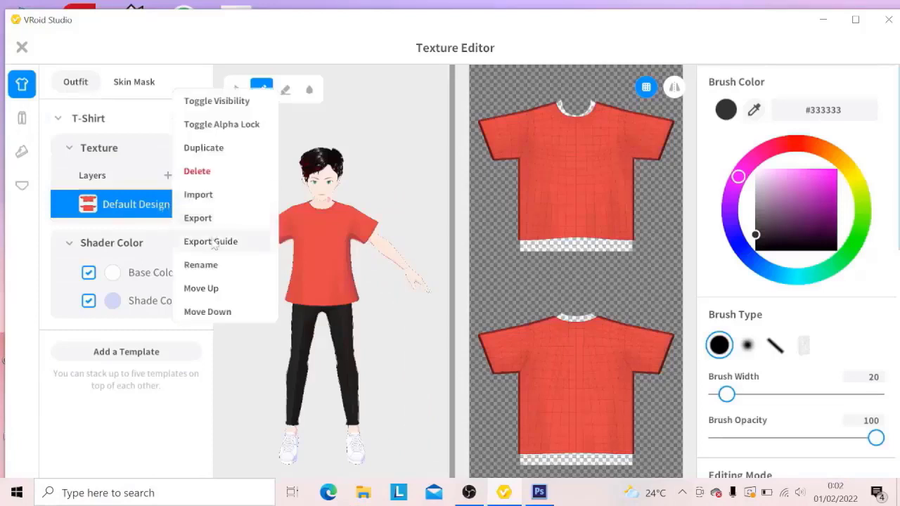
pyautogui.click(197, 218)
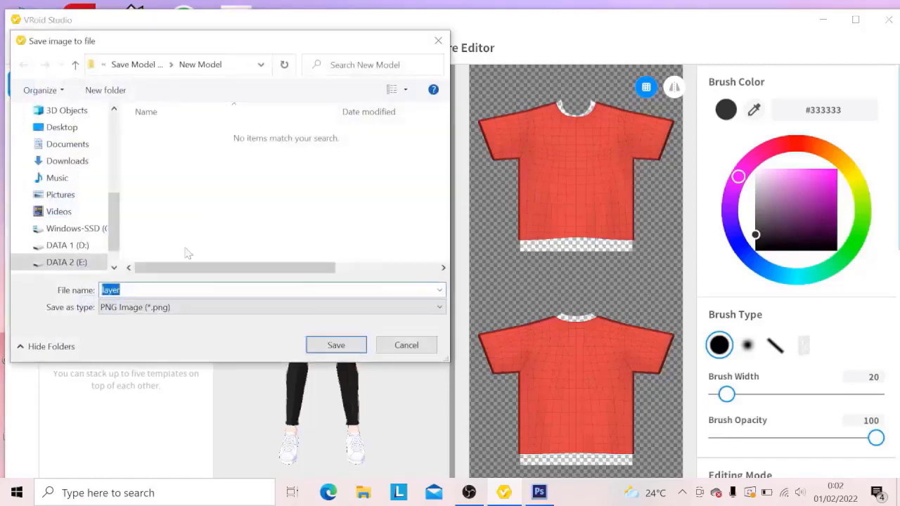
pyautogui.click(137, 65)
pyautogui.click(123, 64)
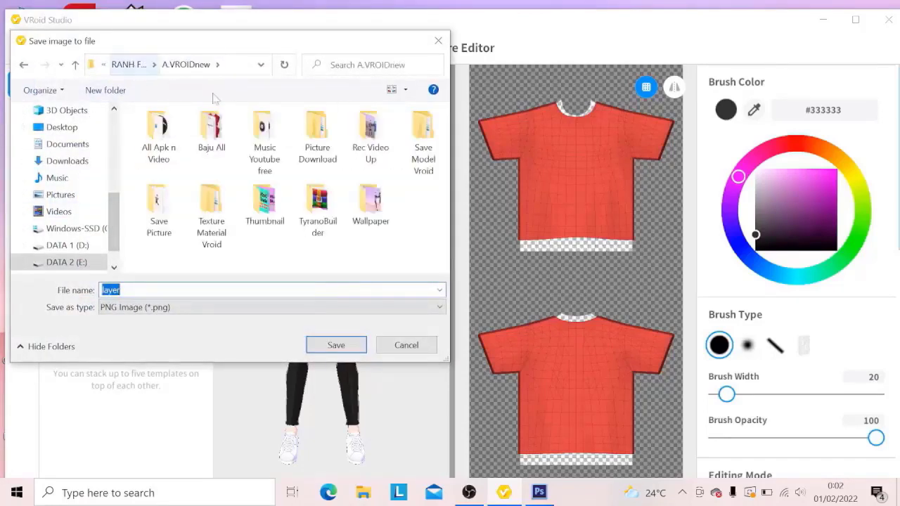
pyautogui.doubleClick(213, 211)
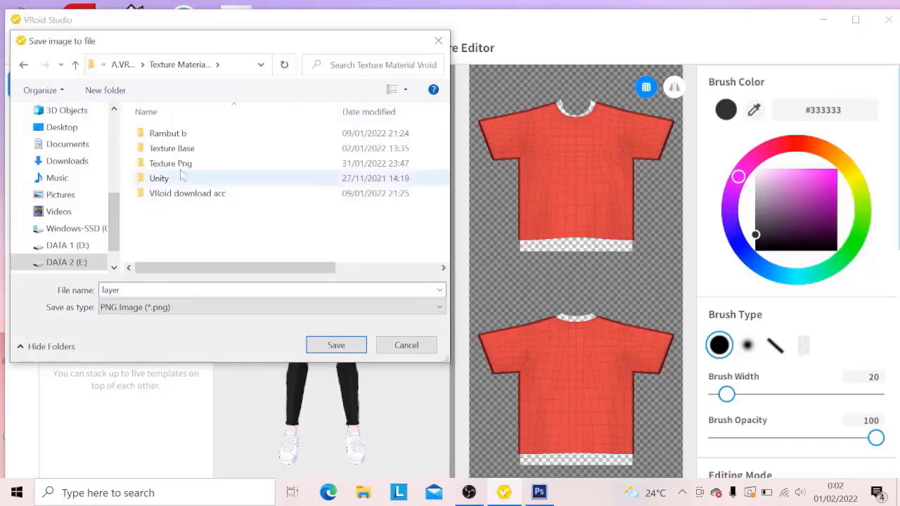
pyautogui.doubleClick(185, 151)
pyautogui.doubleClick(181, 134)
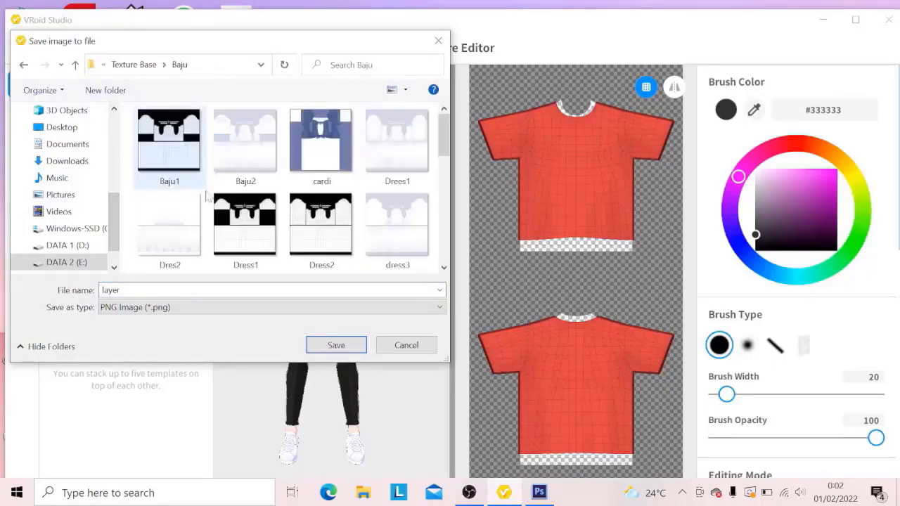
# - Save the exported T-shirt layer as a PNG image named T-shirt 3
pyautogui.write('T')
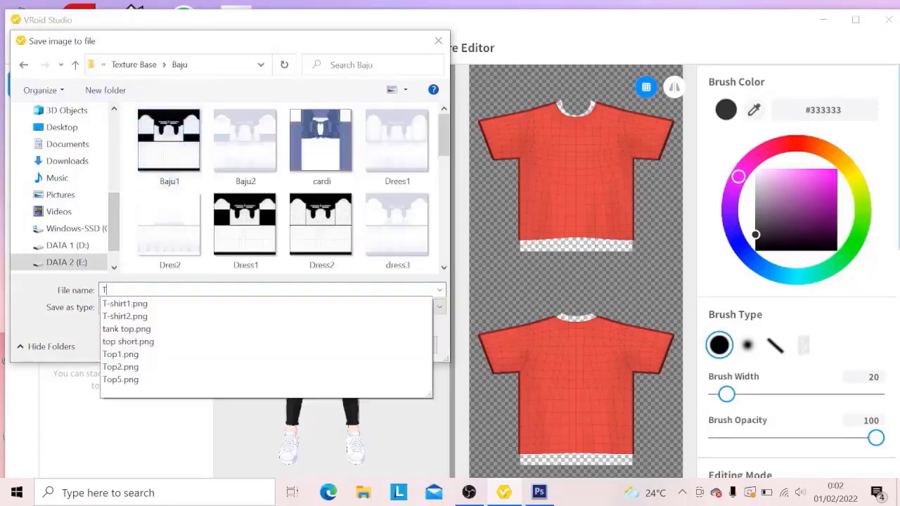
pyautogui.write('-shir')
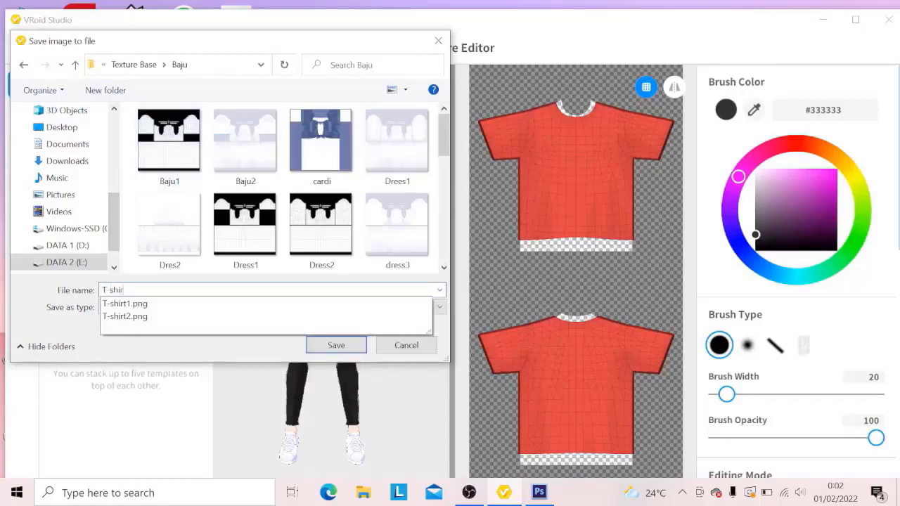
pyautogui.write('t 3')
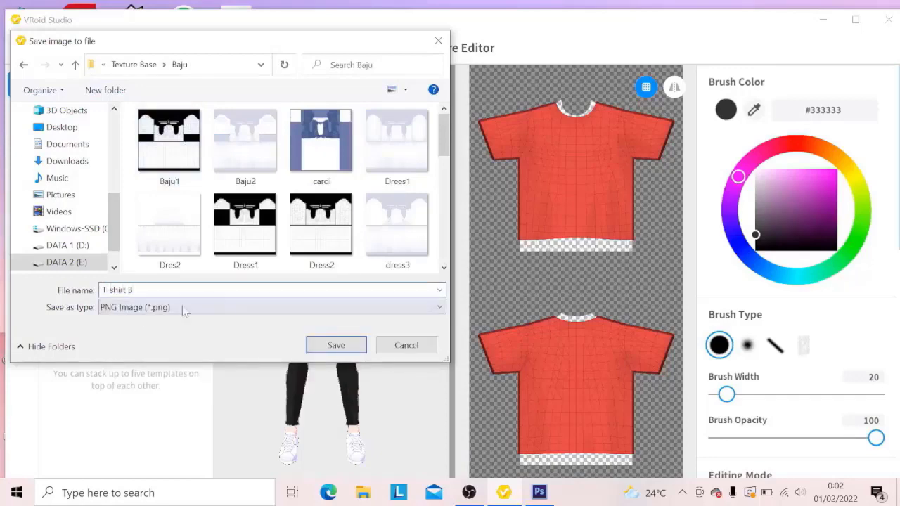
pyautogui.click(331, 345)
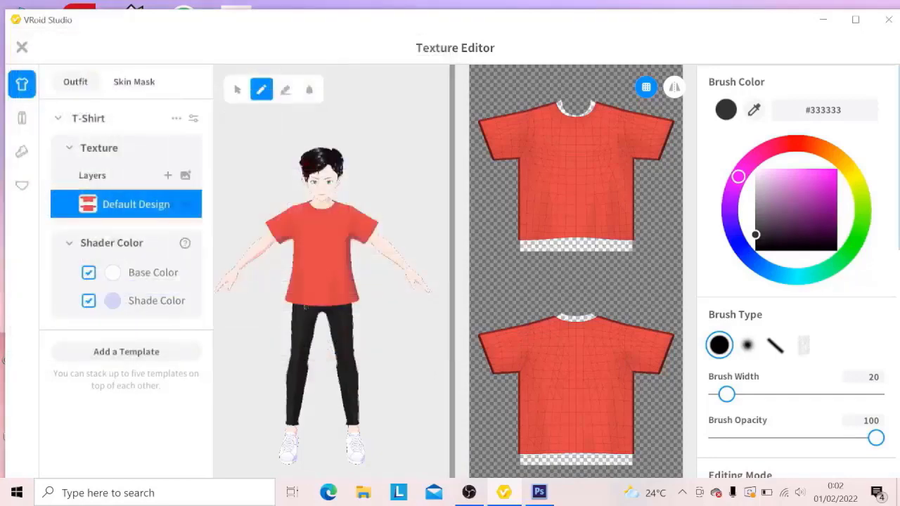
# - Open the T-shirt 3 image from the Texture Base Baju folder in Adobe Photoshop CS6
pyautogui.click(824, 20)
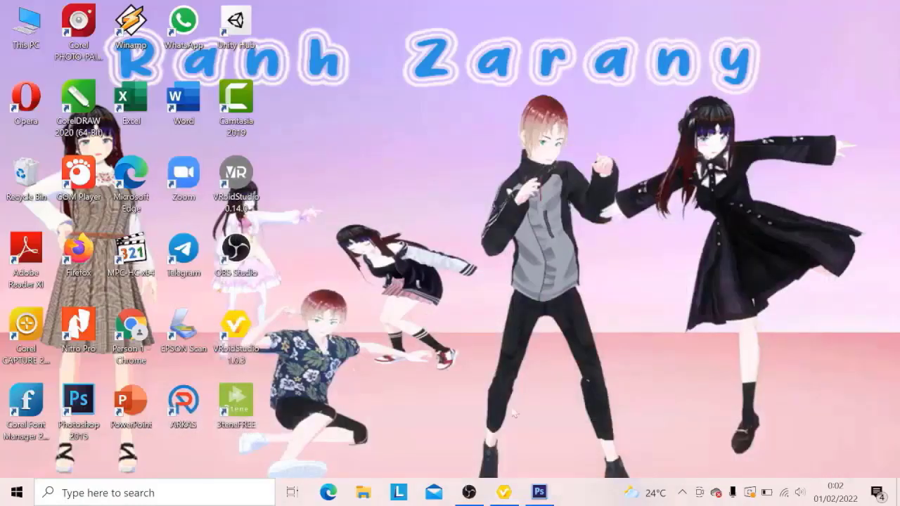
pyautogui.hotkey('alt', 'Tab')
pyautogui.doubleClick(215, 158)
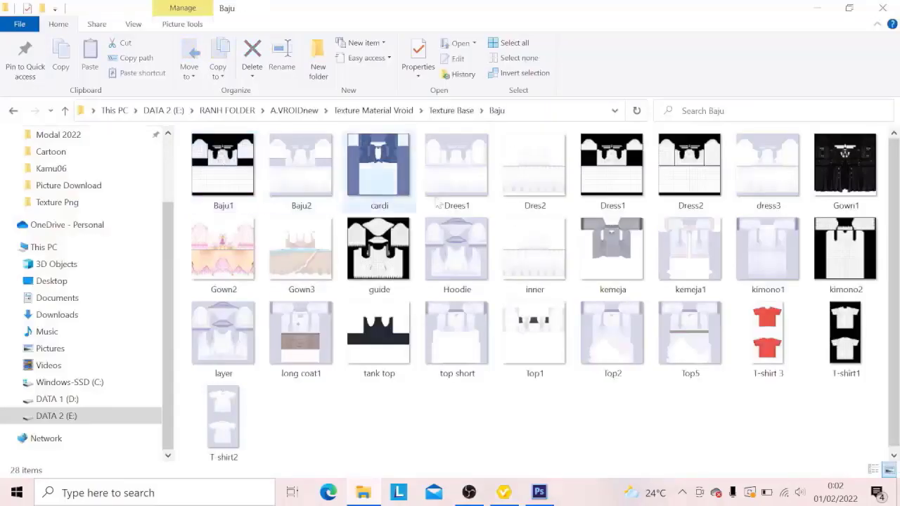
pyautogui.click(770, 345)
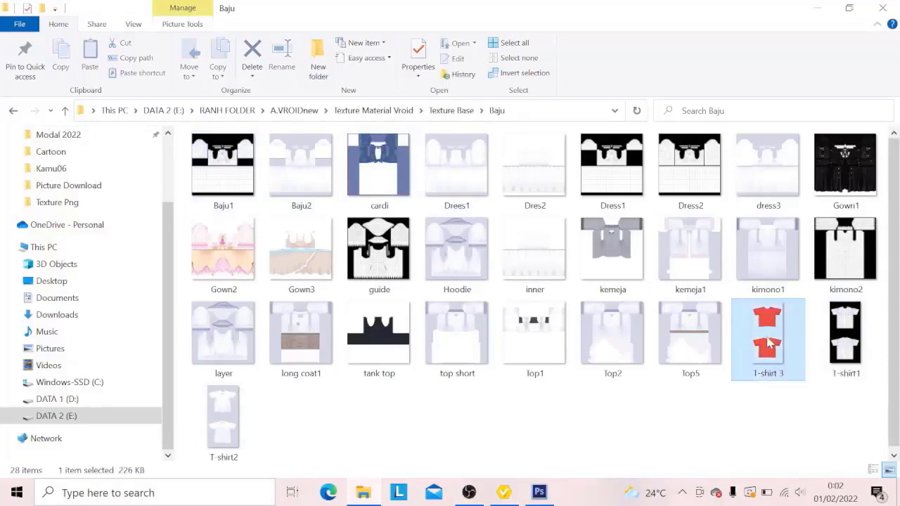
pyautogui.rightClick(770, 345)
pyautogui.moveTo(732, 279)
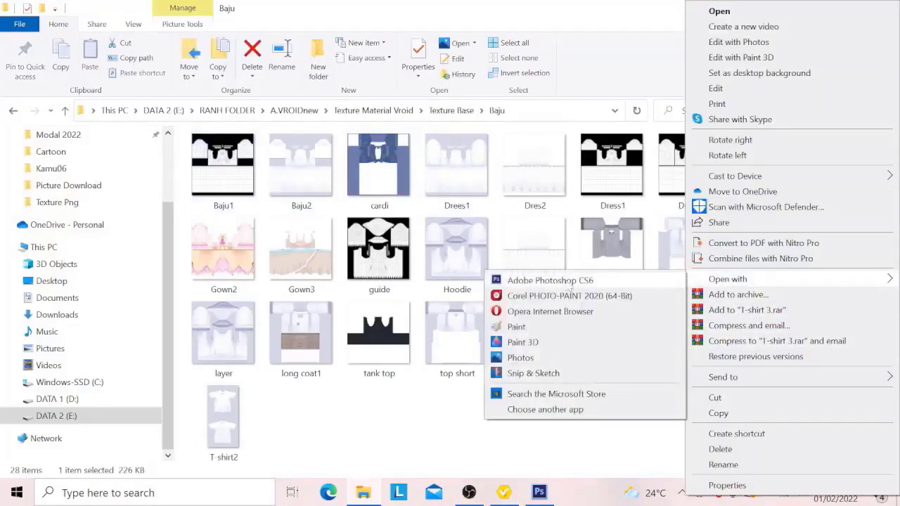
pyautogui.click(563, 281)
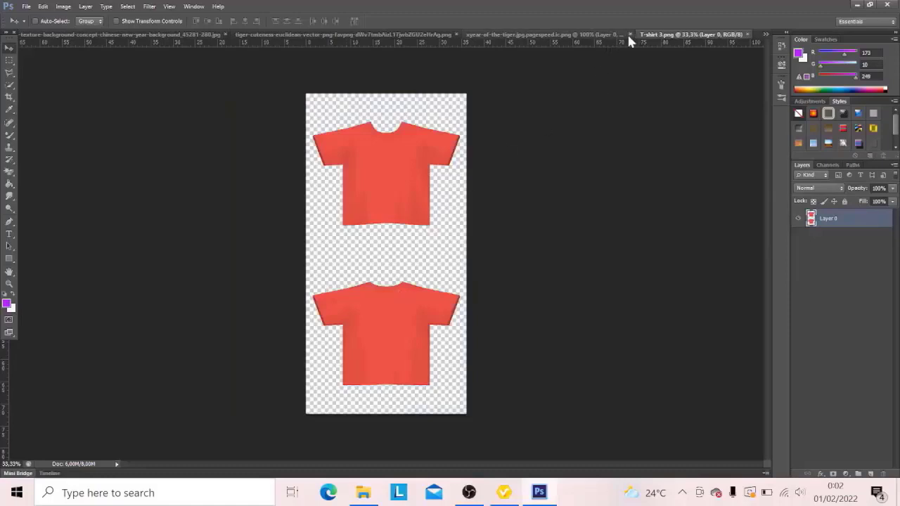
# - Copy the circular tiger emblem from the xyear-of-the-tiger document and paste it as a new layer in the T-shirt 3 document
pyautogui.press('z')
pyautogui.click(320, 281)
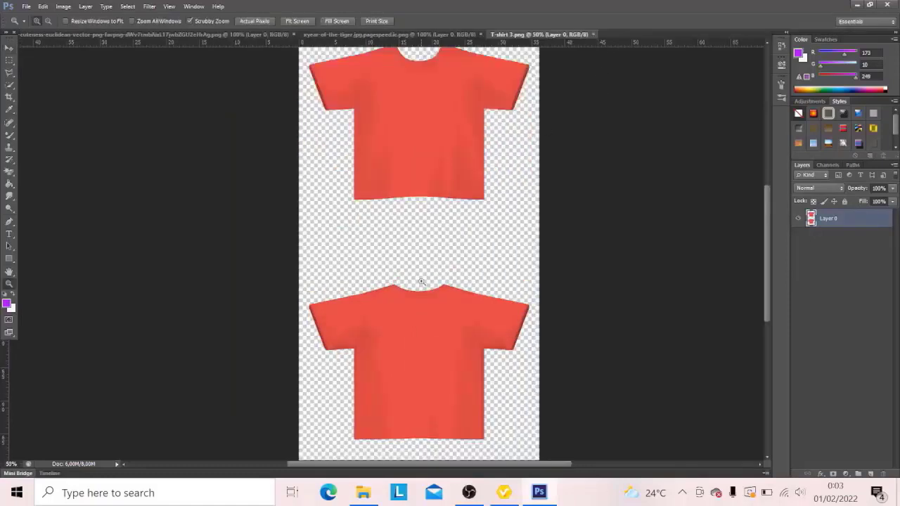
pyautogui.scroll(3, 422, 281)
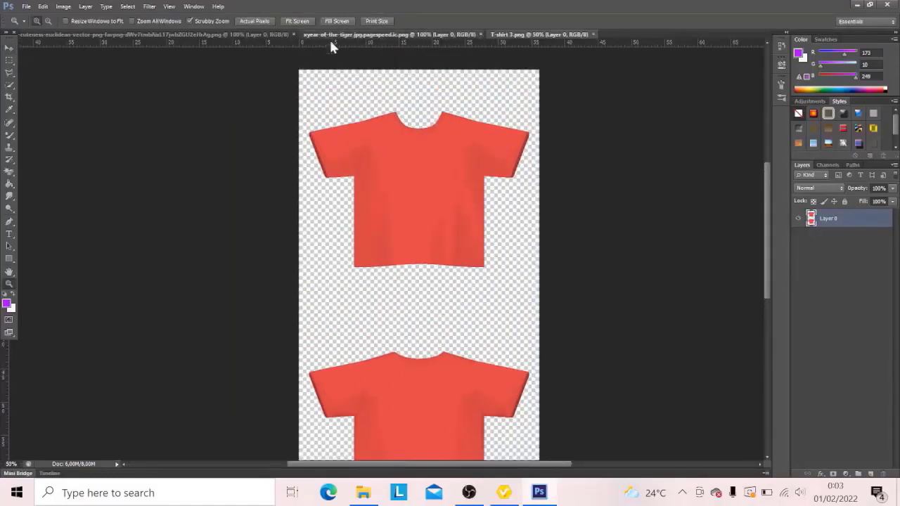
pyautogui.click(329, 35)
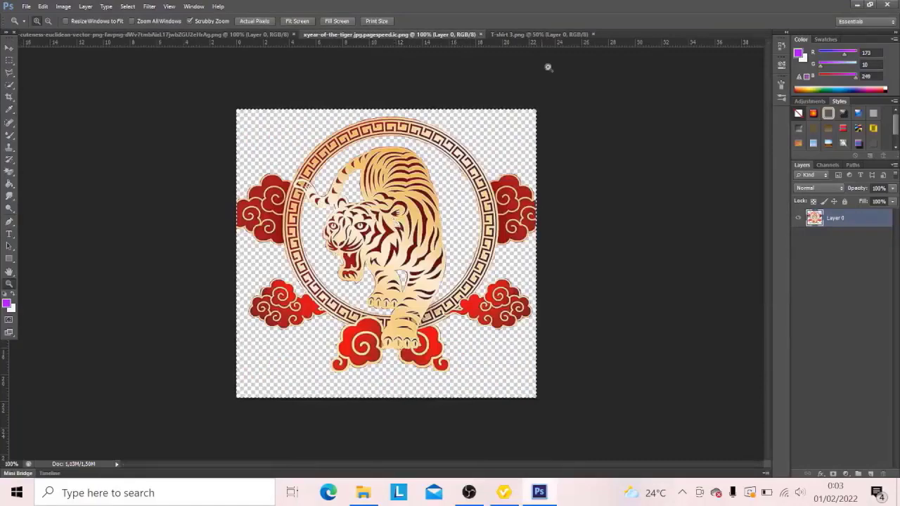
pyautogui.click(548, 34)
pyautogui.scroll(-2, 406, 288)
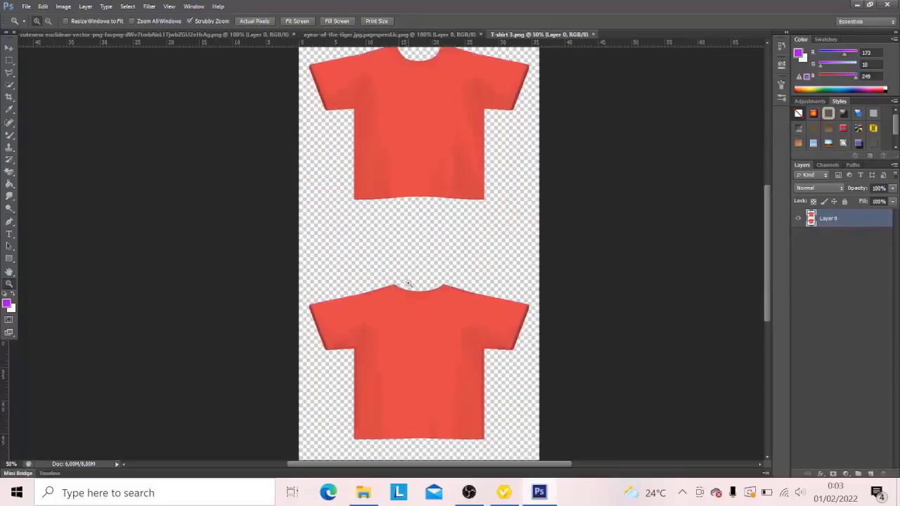
pyautogui.moveTo(410, 287); pyautogui.dragTo(410, 287)
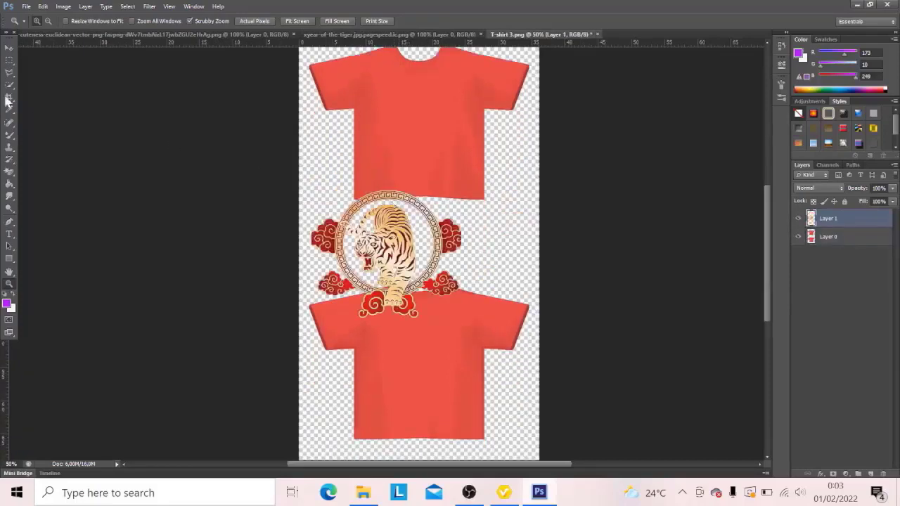
# - Move the circular tiger emblem onto the lower T-shirt, scale it to about 77% width and 76% height, and center it there
pyautogui.click(9, 47)
pyautogui.moveTo(396, 247); pyautogui.dragTo(439, 348)
pyautogui.hotkey('ctrl', 't')
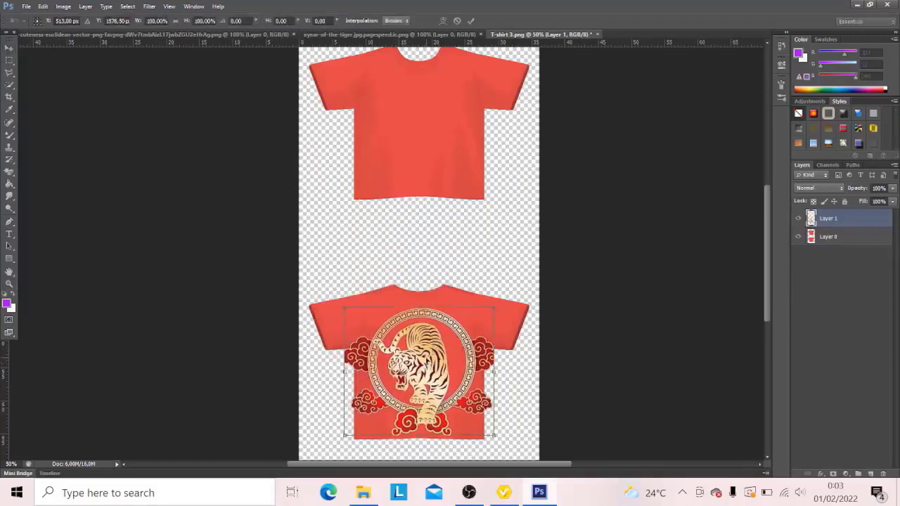
pyautogui.moveTo(495, 308); pyautogui.dragTo(475, 328)
pyautogui.moveTo(432, 353); pyautogui.dragTo(443, 335)
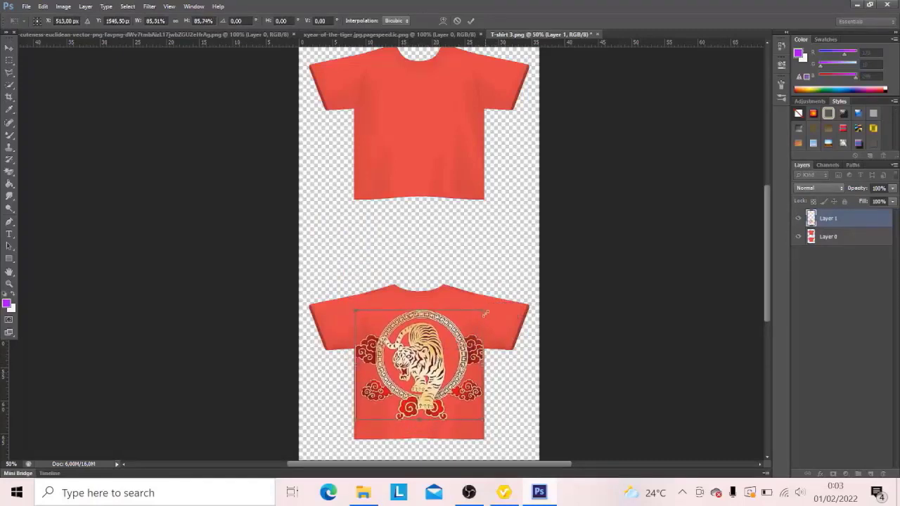
pyautogui.moveTo(483, 309); pyautogui.dragTo(465, 330)
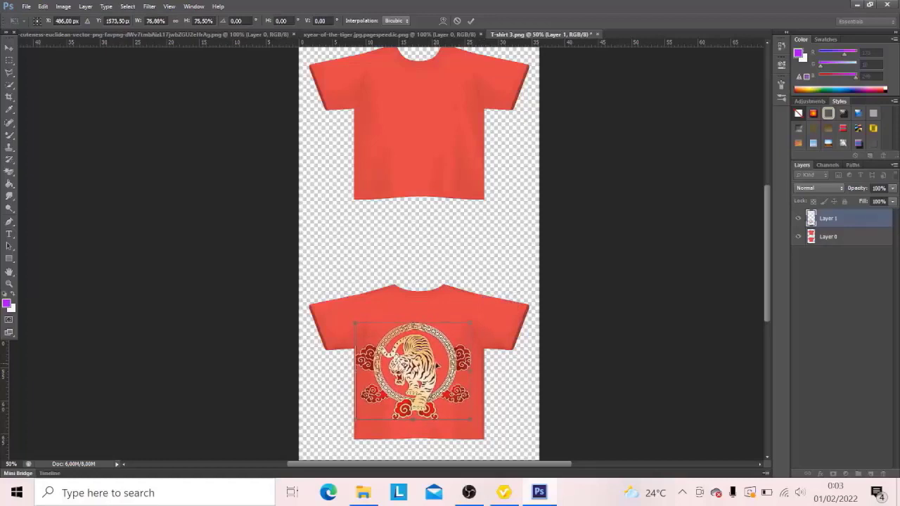
pyautogui.moveTo(437, 365); pyautogui.dragTo(443, 358)
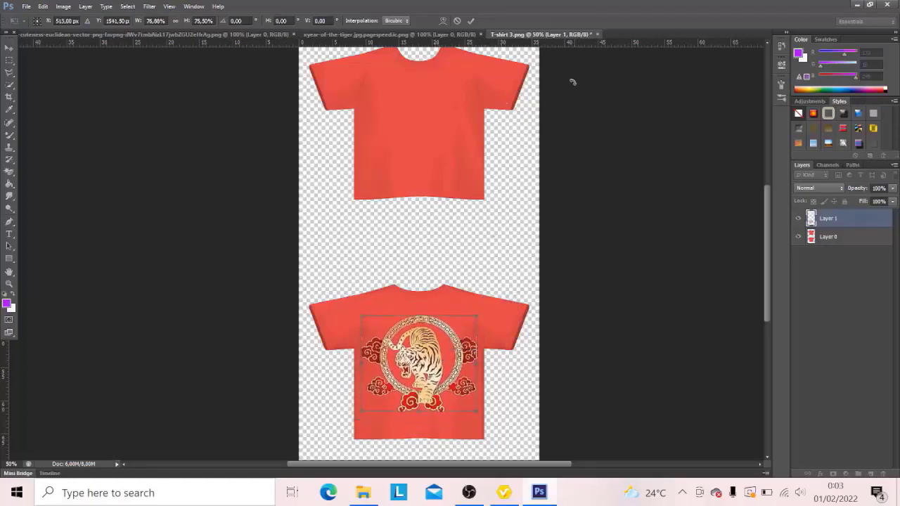
pyautogui.click(472, 21)
# - Paste the cartoon tiger face as a new layer in the T-shirt 3 document and move it onto the upper T-shirt
pyautogui.click(239, 34)
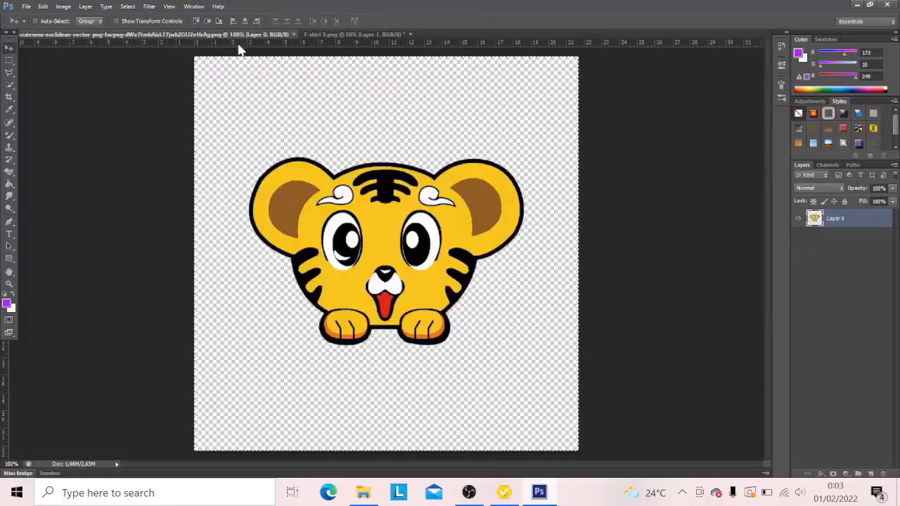
pyautogui.click(341, 35)
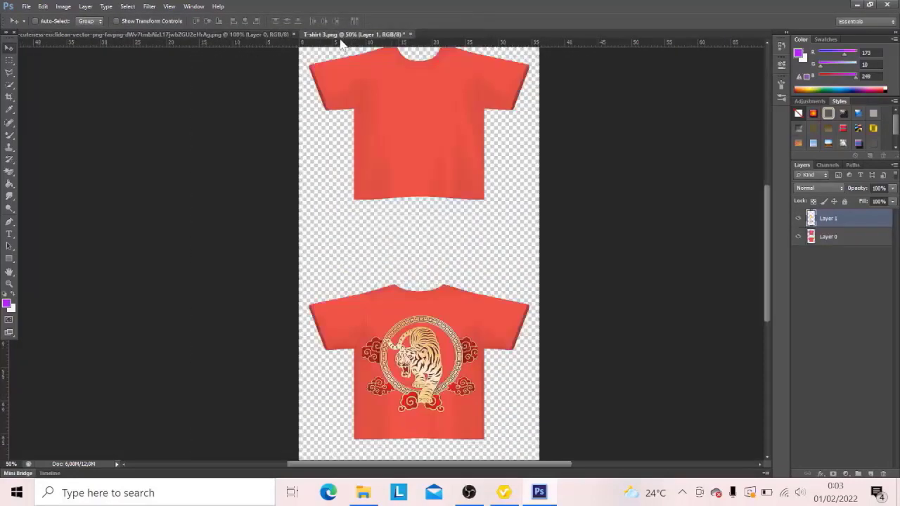
pyautogui.hotkey('ctrl', 'v')
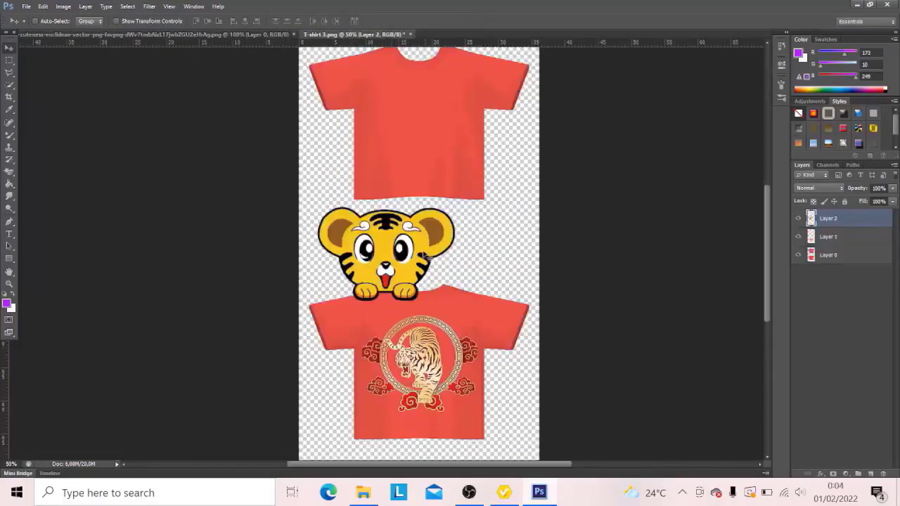
pyautogui.moveTo(401, 250); pyautogui.dragTo(421, 125)
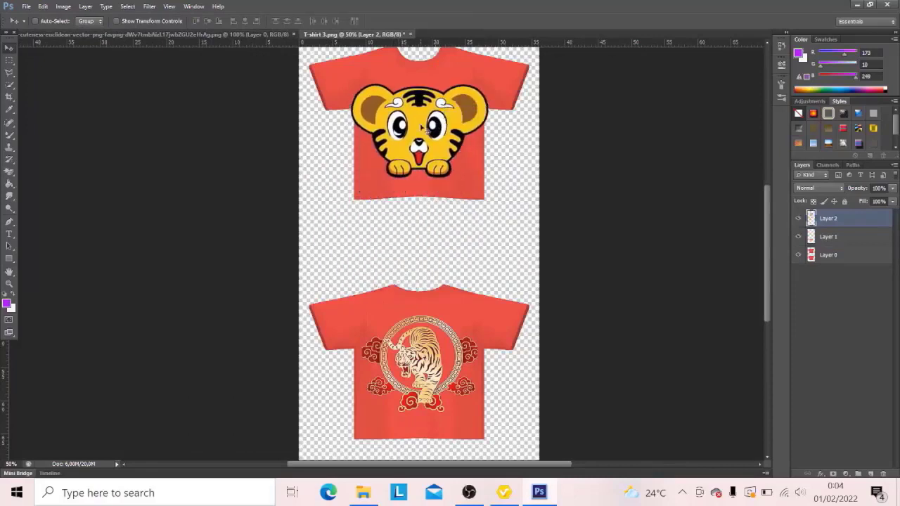
# - Scale the cartoon tiger face to about 68% width and 73% height and center it on the upper T-shirt's chest
pyautogui.hotkey('ctrl', 't')
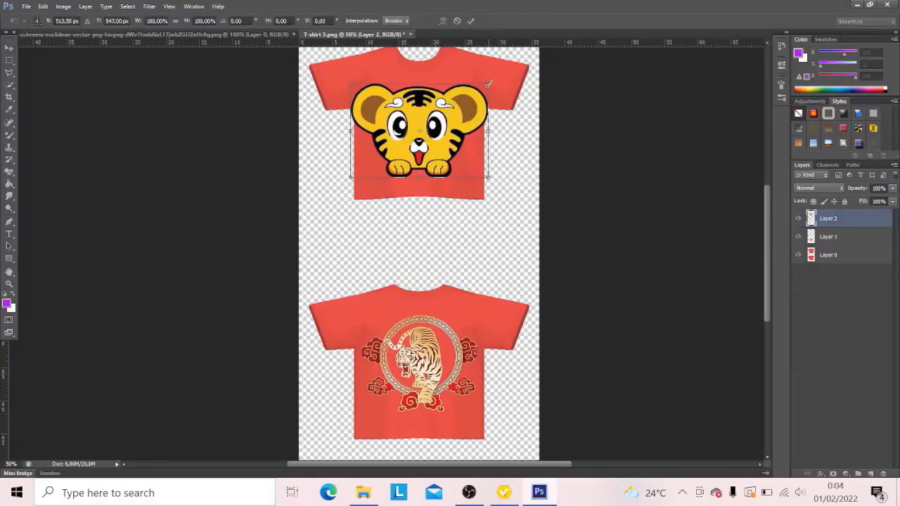
pyautogui.moveTo(489, 85); pyautogui.dragTo(448, 107)
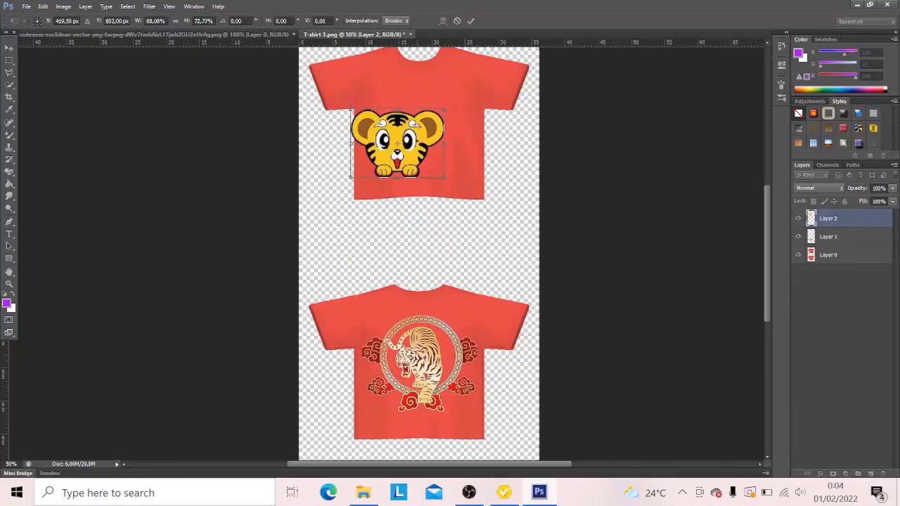
pyautogui.moveTo(407, 143); pyautogui.dragTo(428, 120)
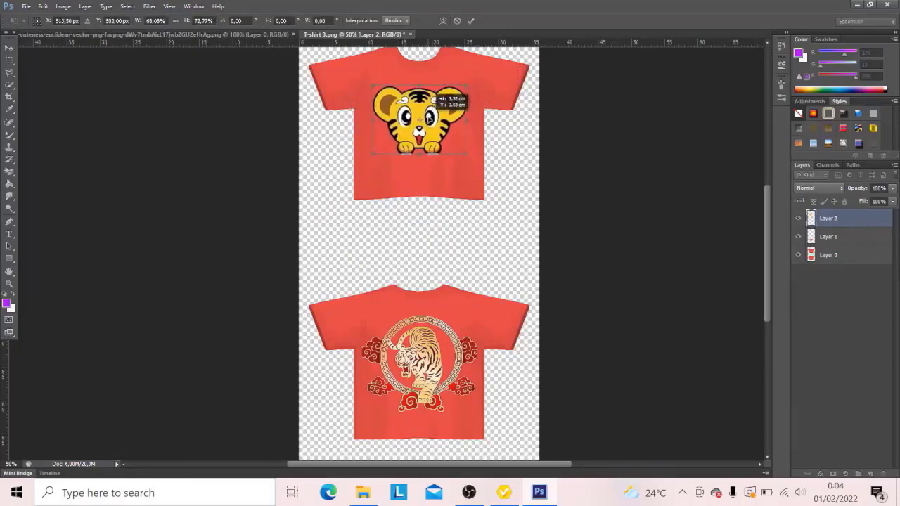
pyautogui.click(470, 22)
# - In VRoid Studio, load the Red T-shirt 3 image from Baju All as a new T-Shirt texture layer and rotate the male avatar to inspect it
pyautogui.scroll(3, 391, 150)
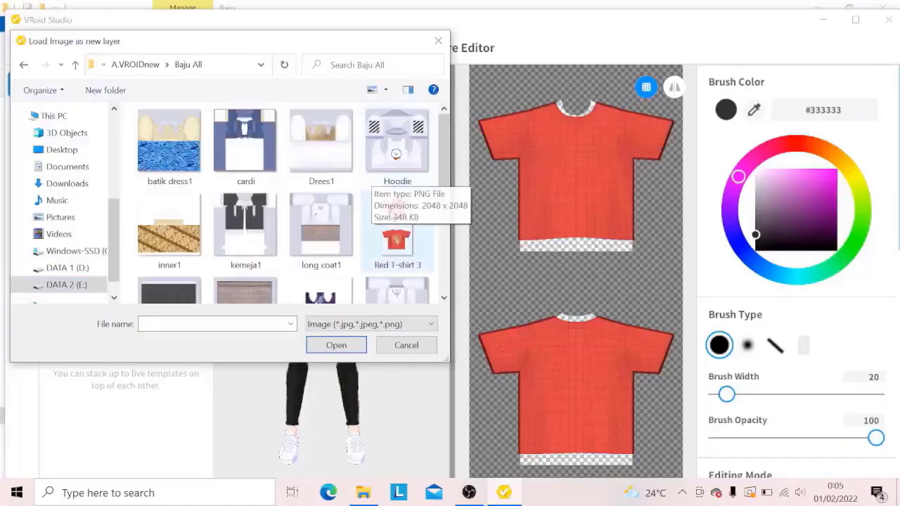
pyautogui.click(392, 242)
pyautogui.click(337, 346)
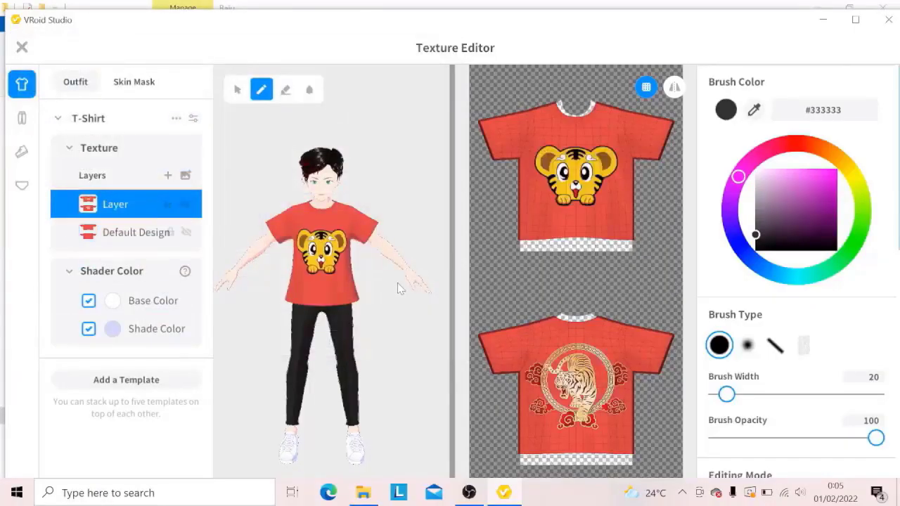
pyautogui.moveTo(398, 283); pyautogui.dragTo(236, 284)
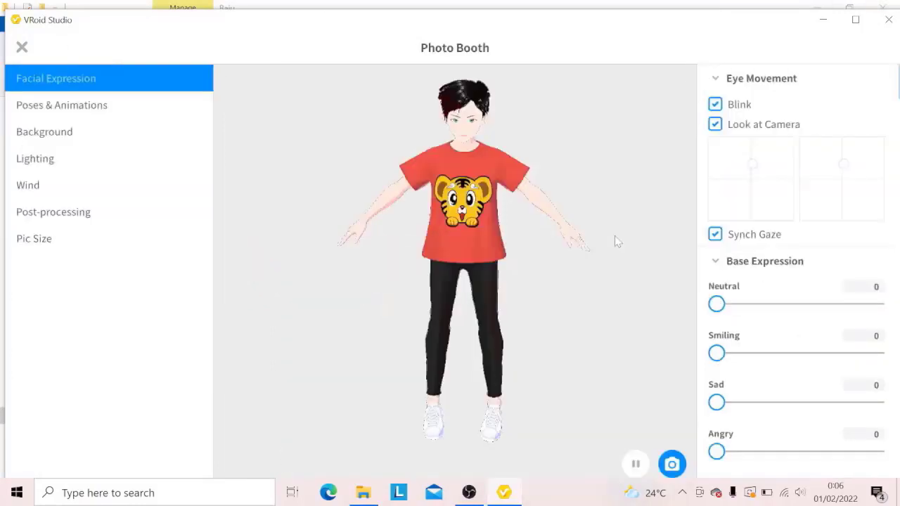
# - Preview the Hey! and Yay! animations from the Animations 1 set on the male avatar in the Photo Booth
pyautogui.click(68, 107)
pyautogui.click(735, 235)
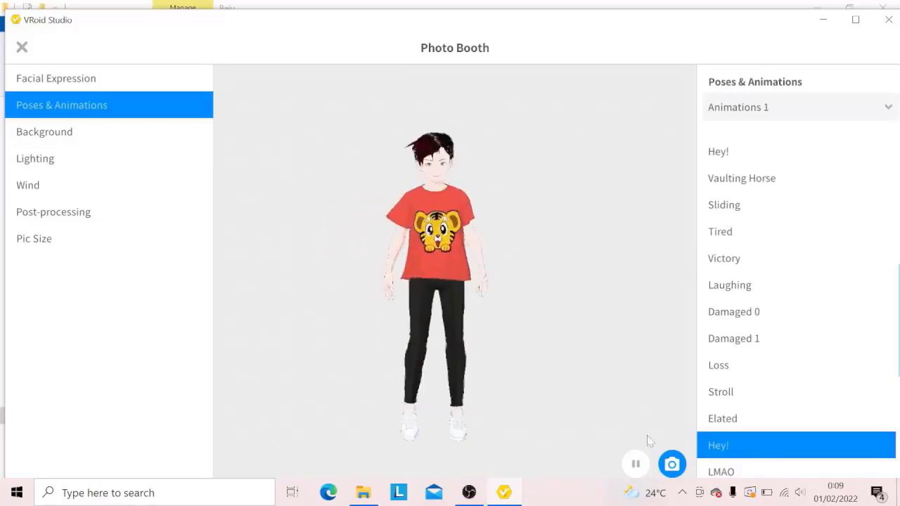
pyautogui.click(636, 466)
pyautogui.scroll(-3, 725, 422)
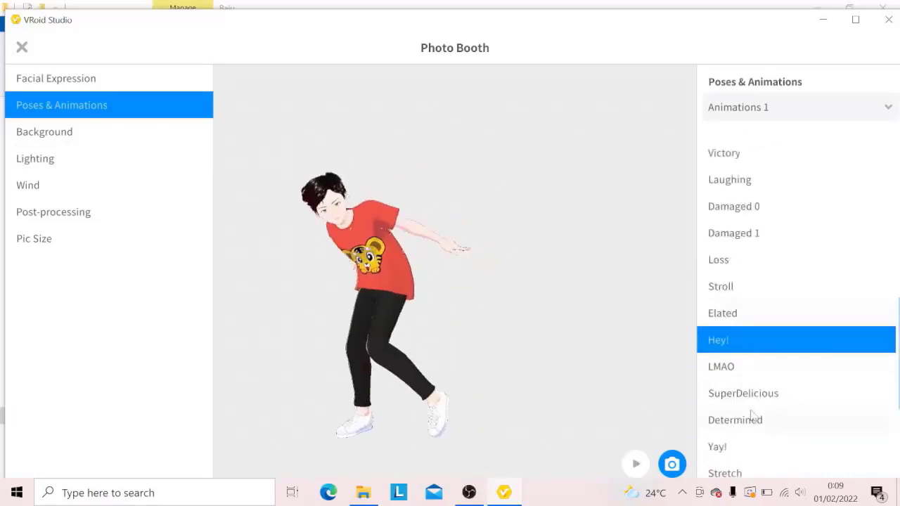
pyautogui.click(753, 385)
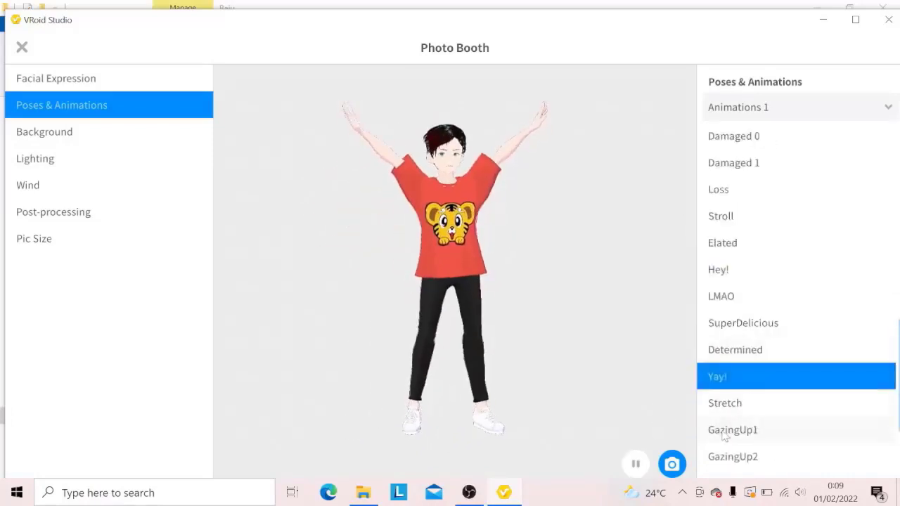
# - Enable the Bloom post-processing effect for the Photo Booth scene
pyautogui.click(734, 165)
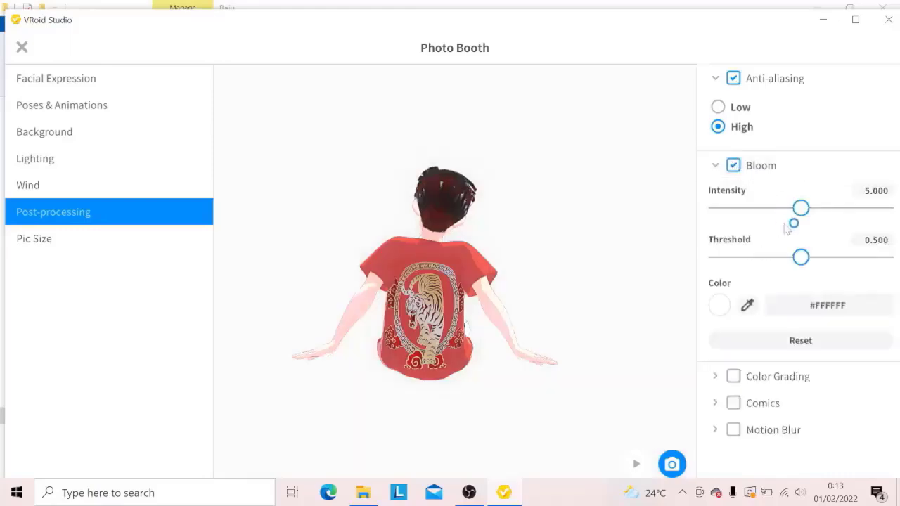